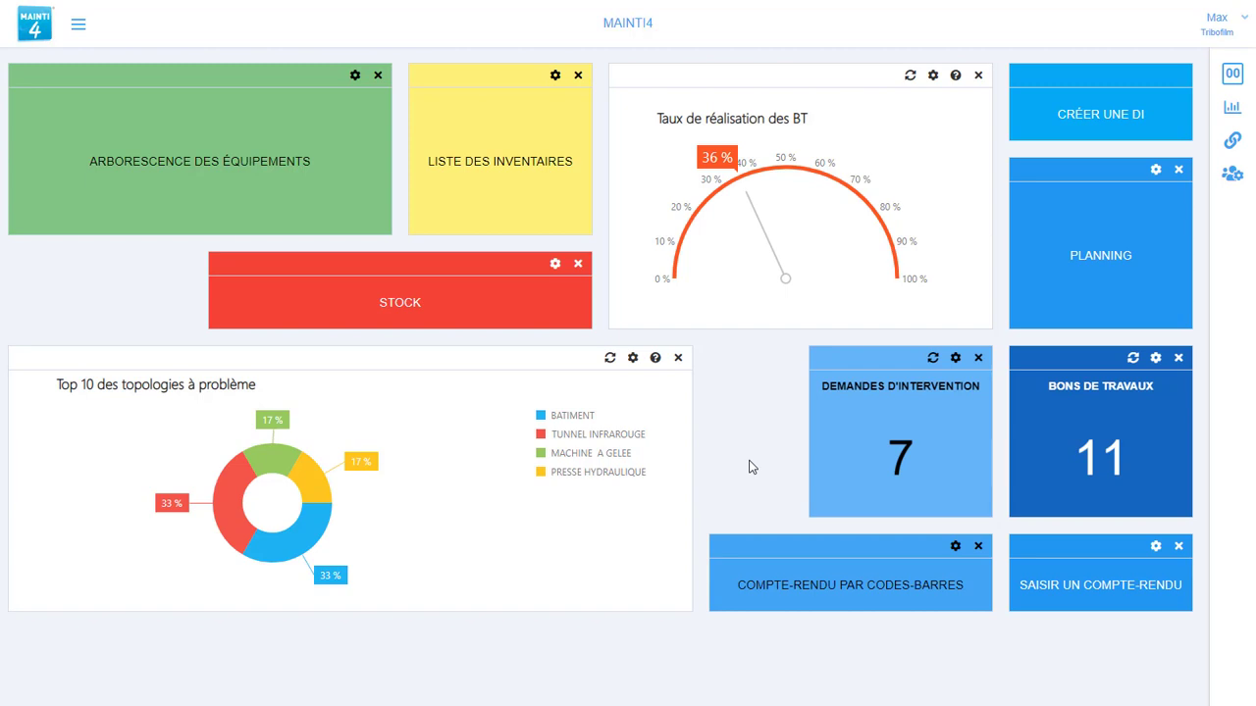
Step: Open the list of stock inventories
left_click(78, 24)
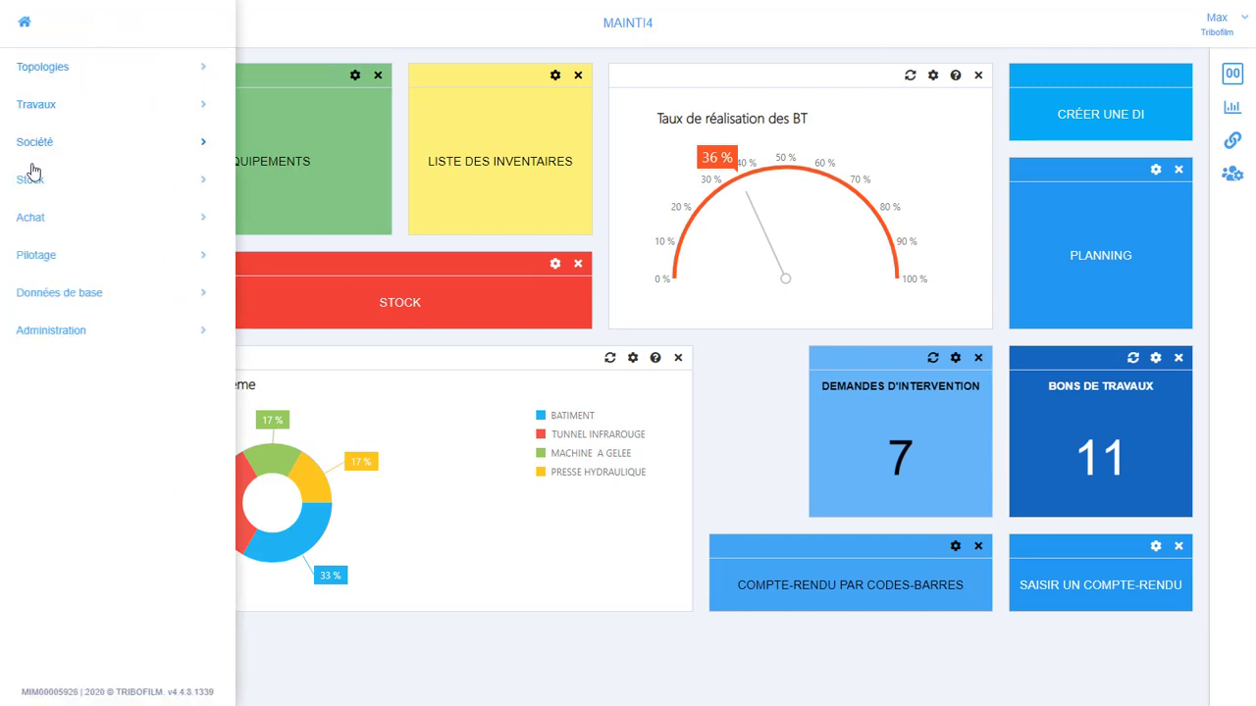
left_click(29, 176)
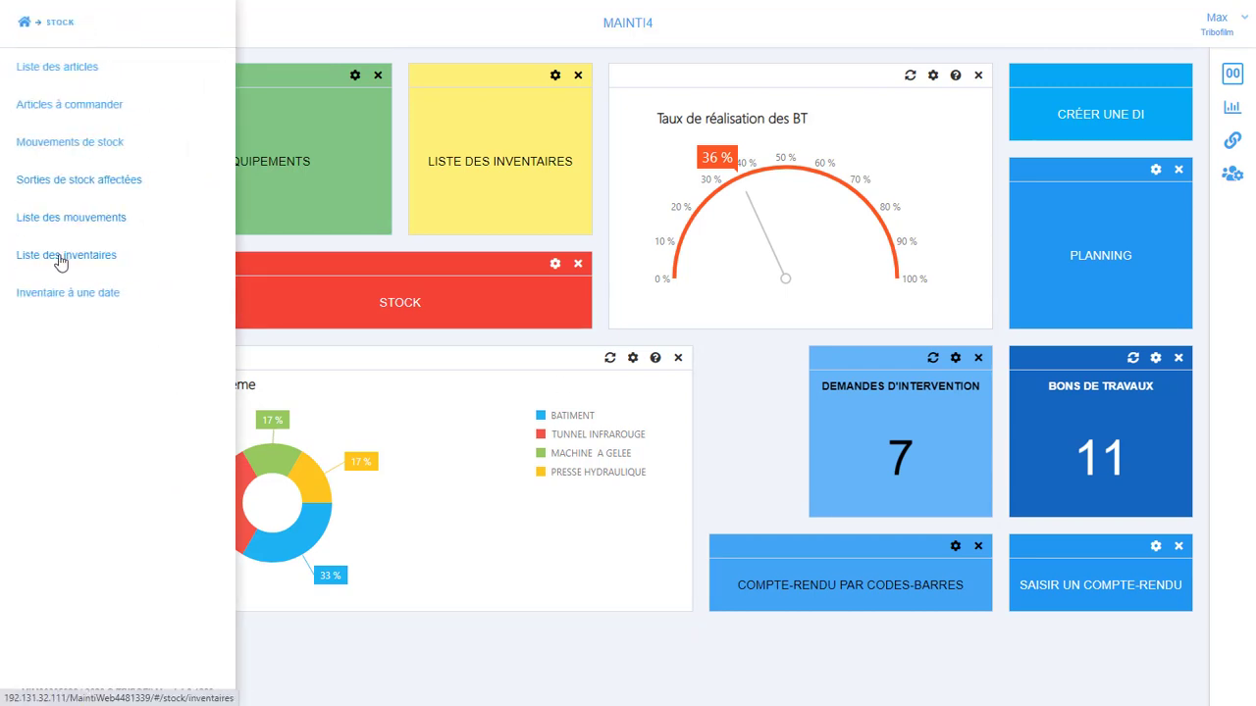
left_click(108, 257)
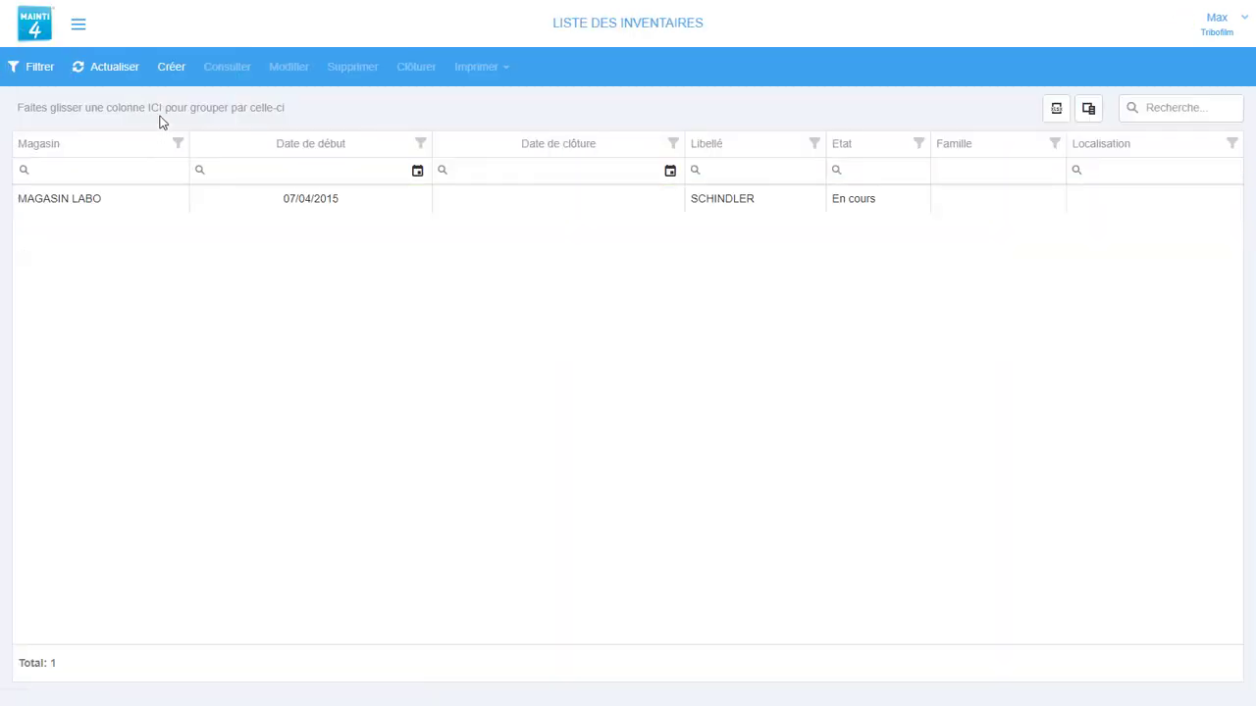
Step: Create an inventory for the store MM - MAGASIN MAINTENANCE with the label "Inventaire annuel"
left_click(177, 81)
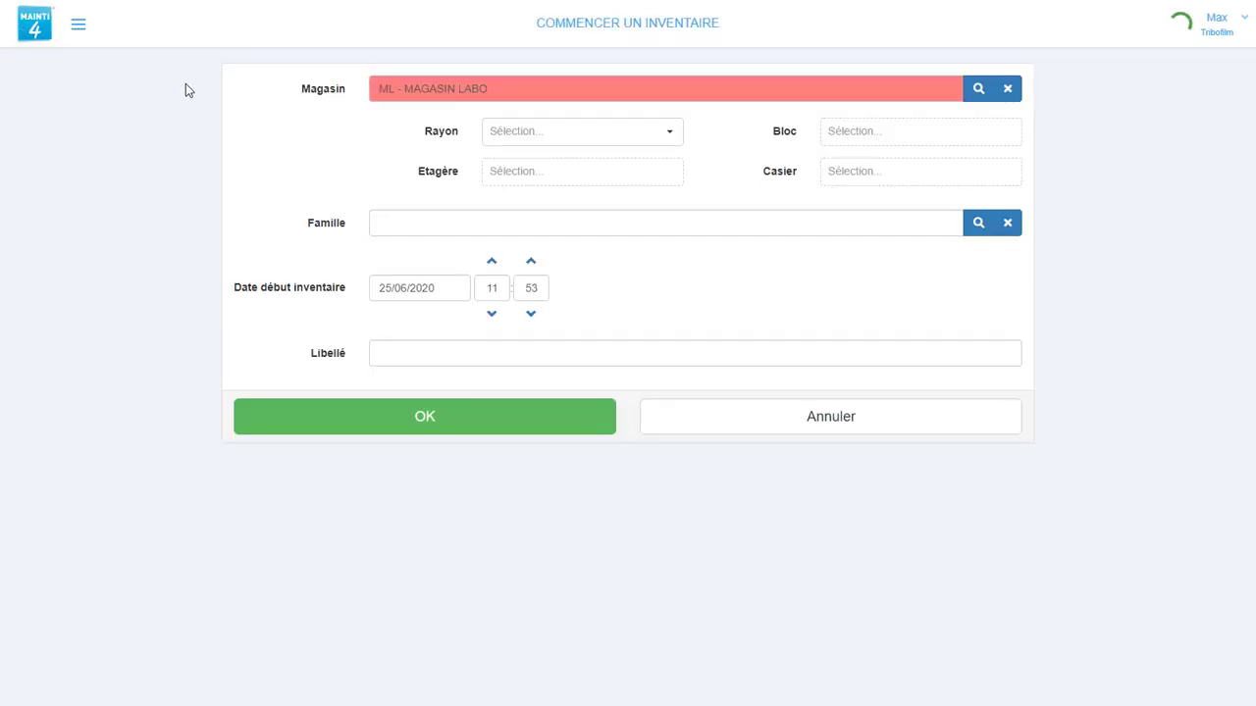
left_click(978, 90)
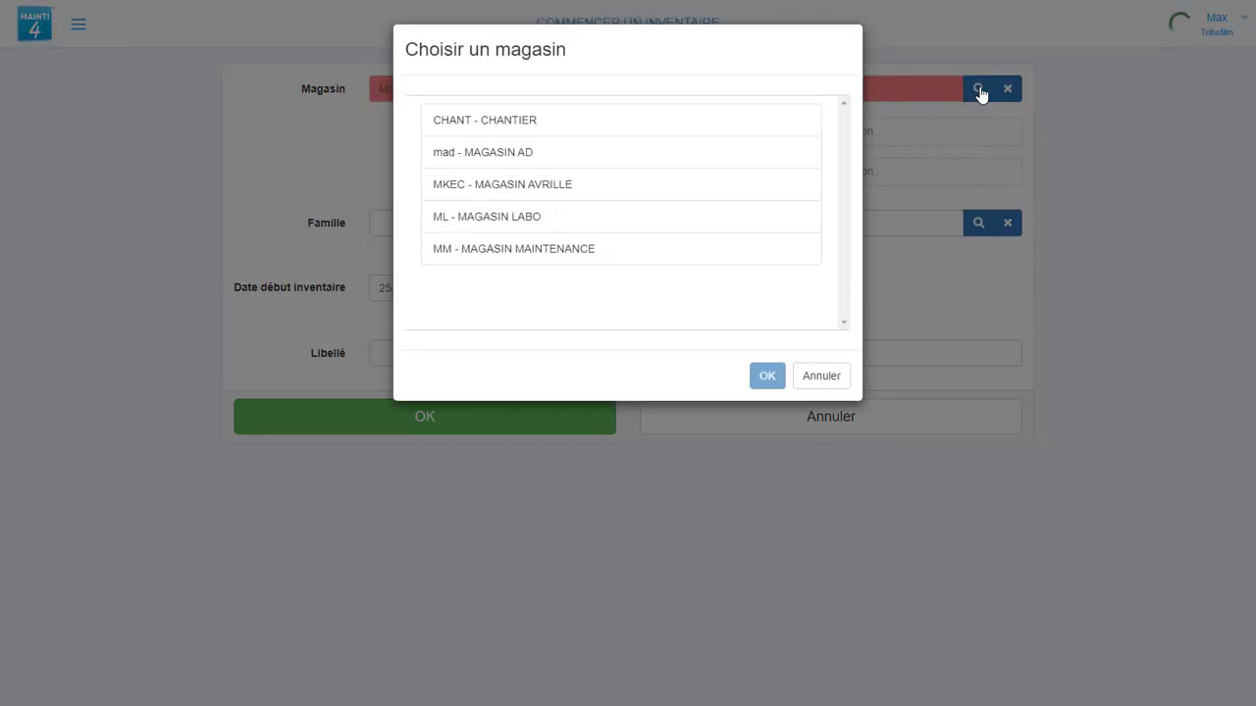
left_click(660, 250)
left_click(767, 401)
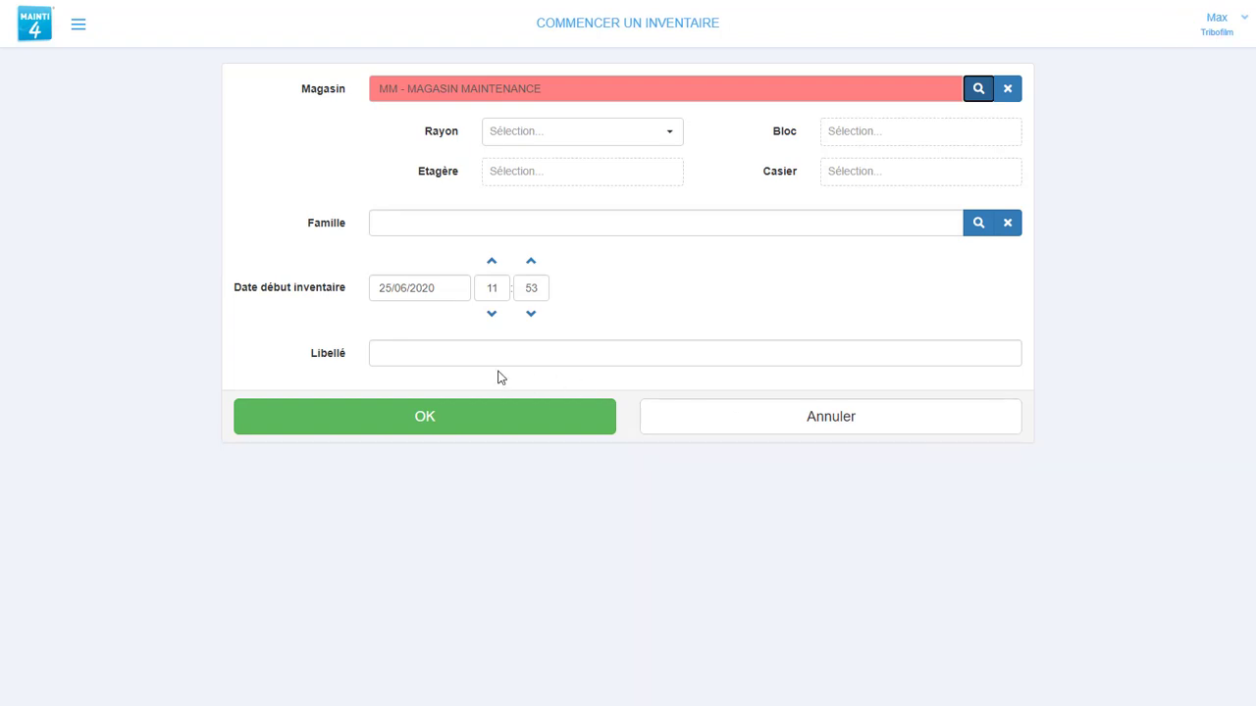
left_click(428, 354)
type("Inventaire annuel")
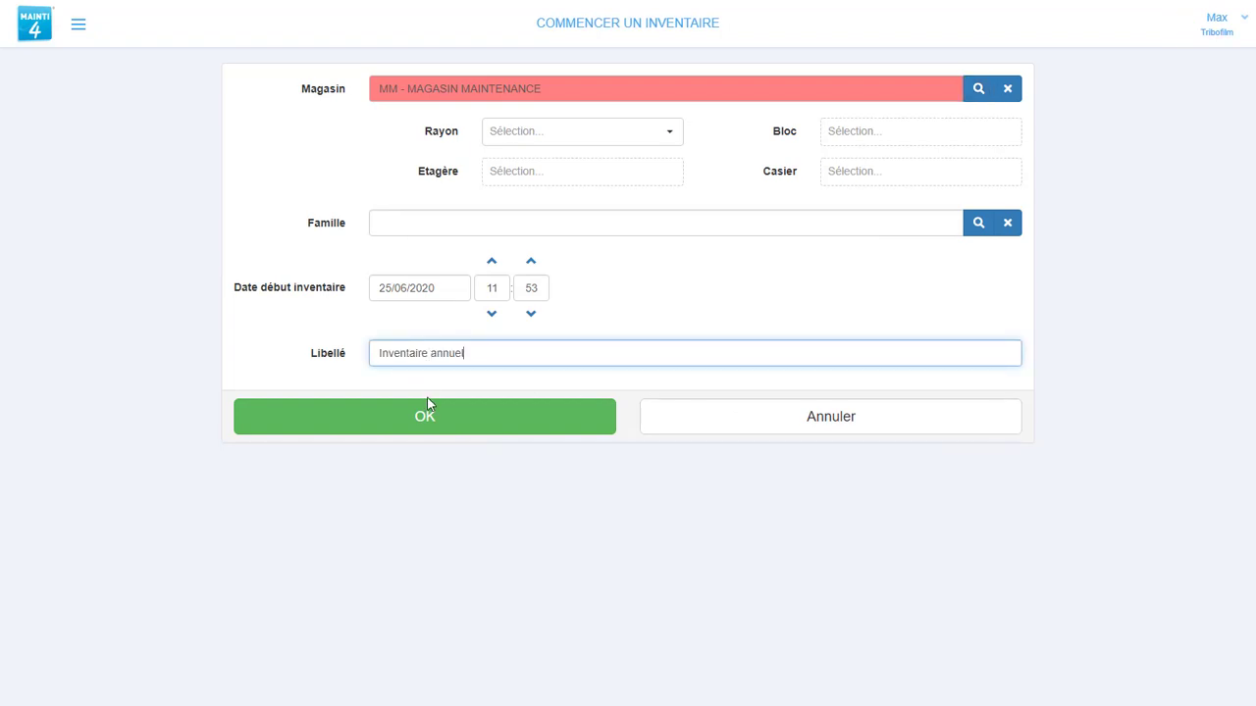
left_click(457, 418)
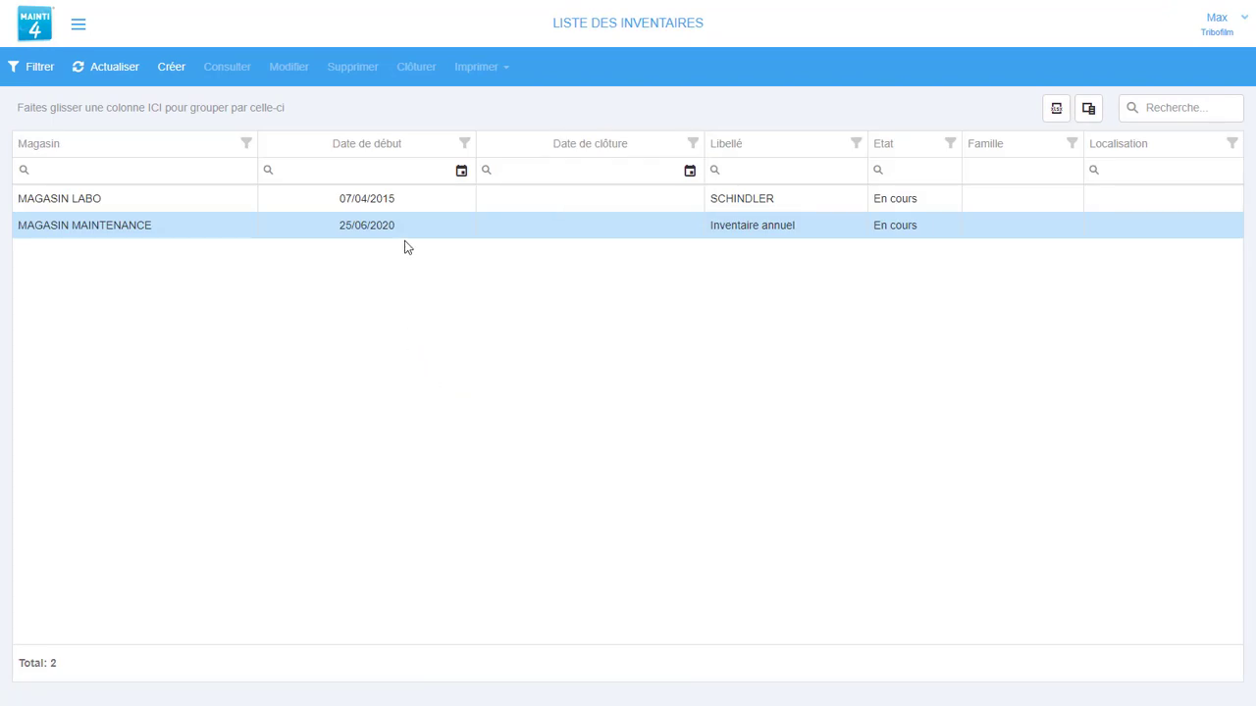
Step: Edit the "Inventaire annuel" inventory and start a line for article 009113 - POMPE EAU SAUMURE N 501, searching article codes with *911*
left_click(407, 234)
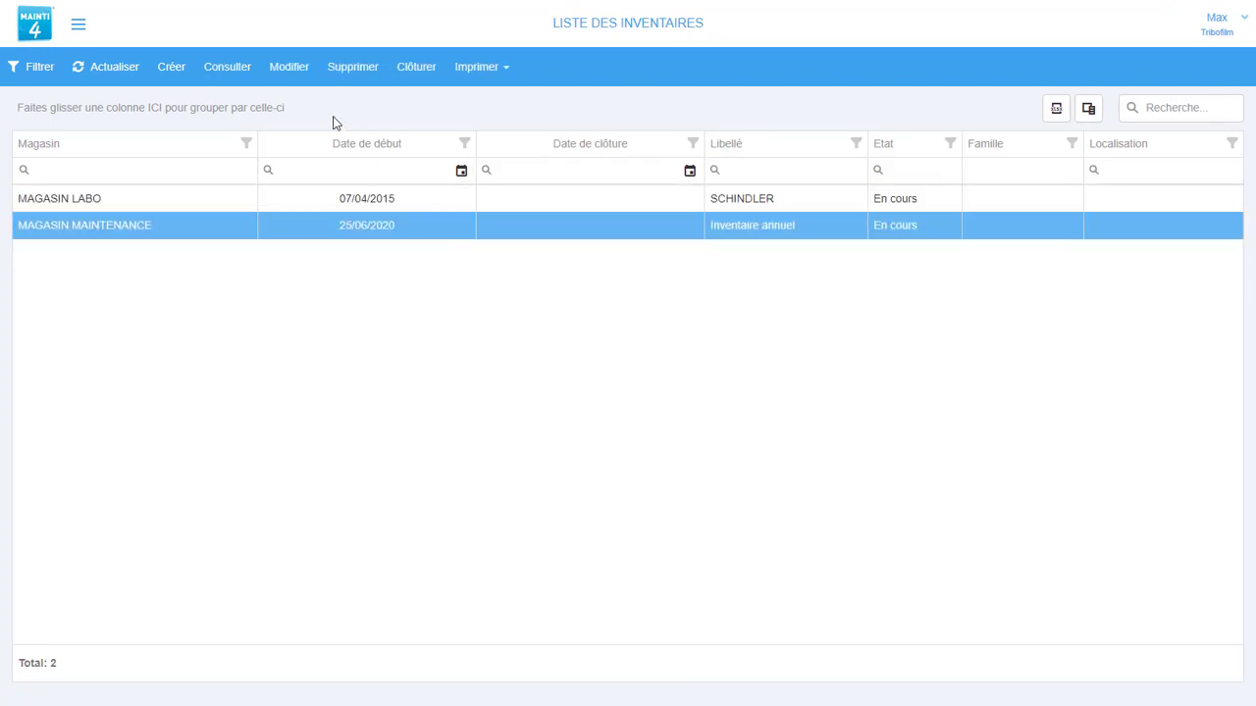
left_click(284, 66)
left_click(255, 335)
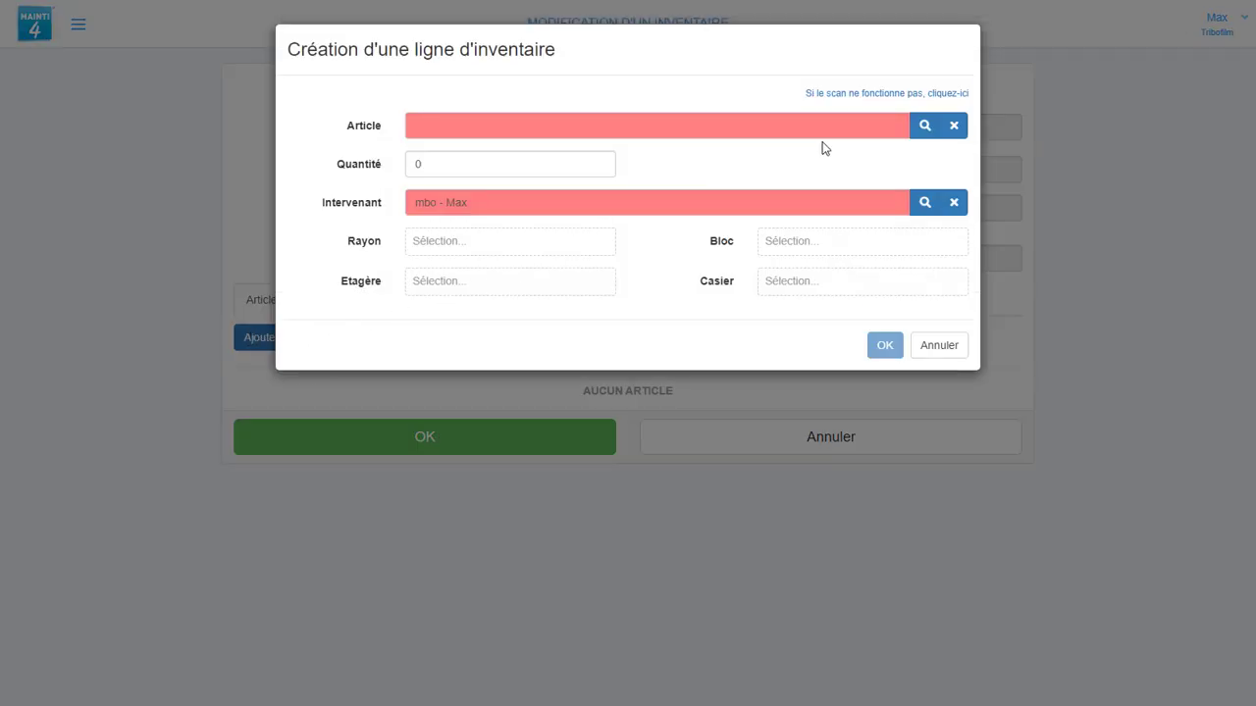
left_click(925, 125)
left_click(537, 102)
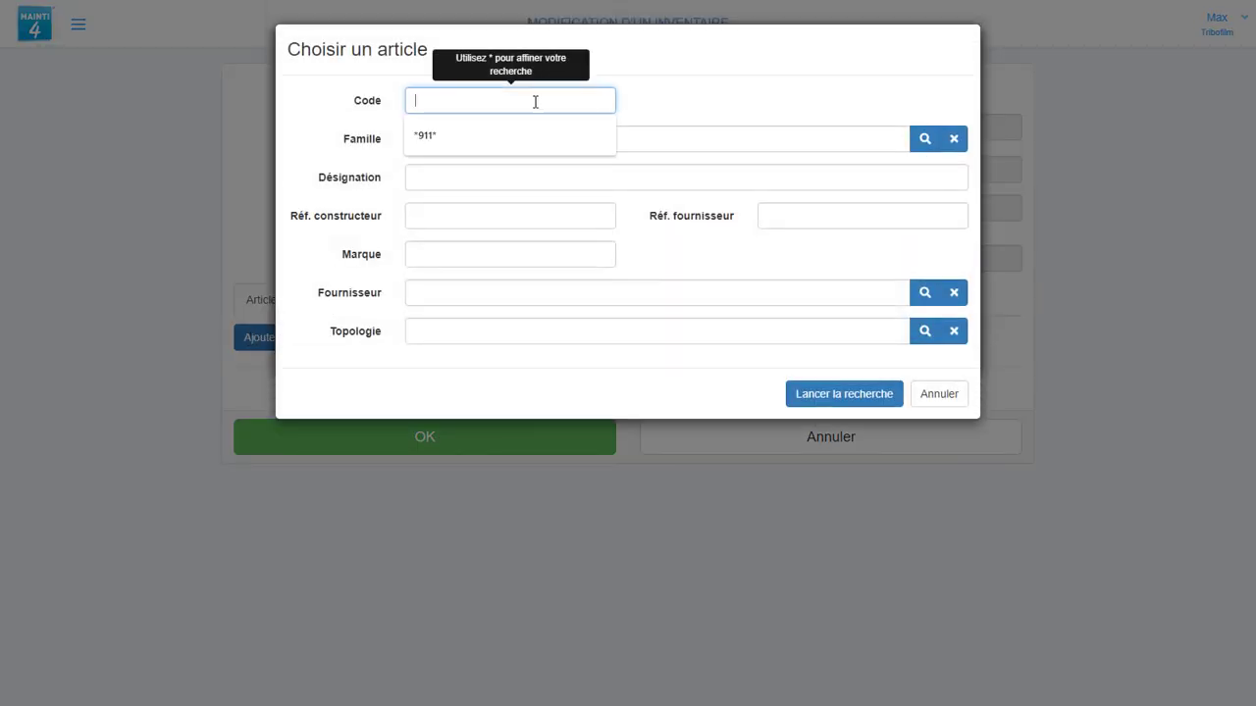
left_click(477, 134)
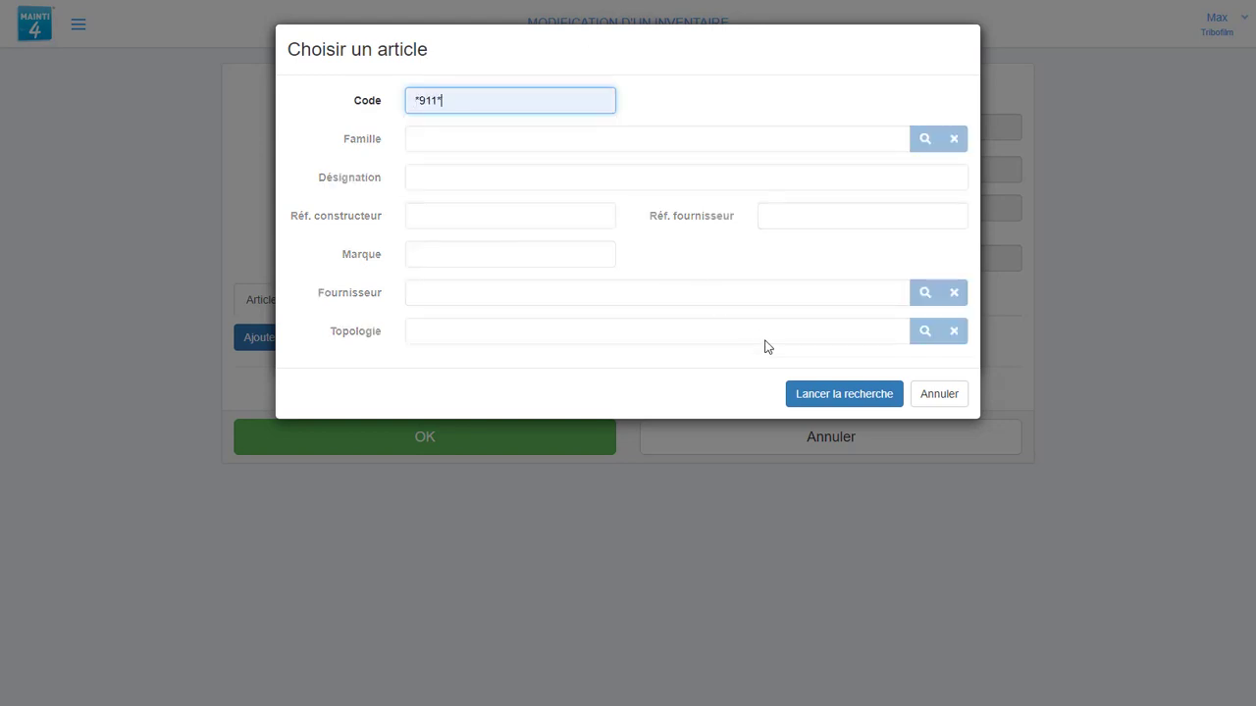
left_click(816, 394)
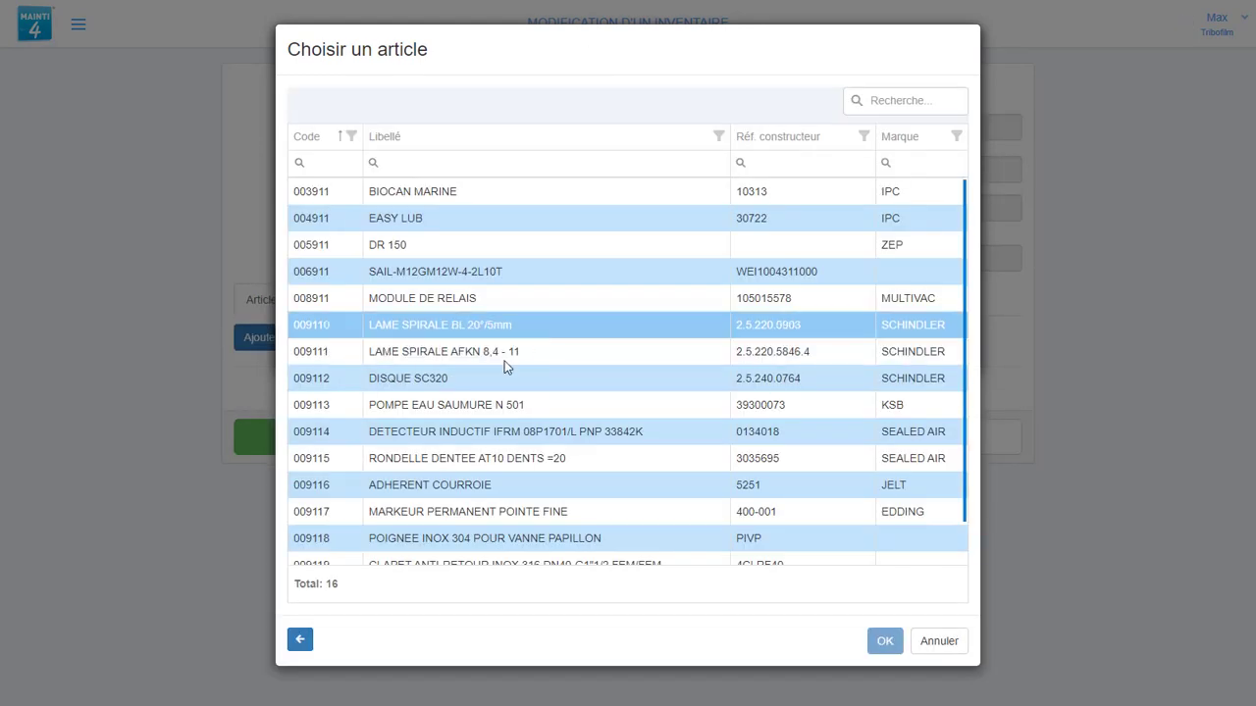
left_click(451, 412)
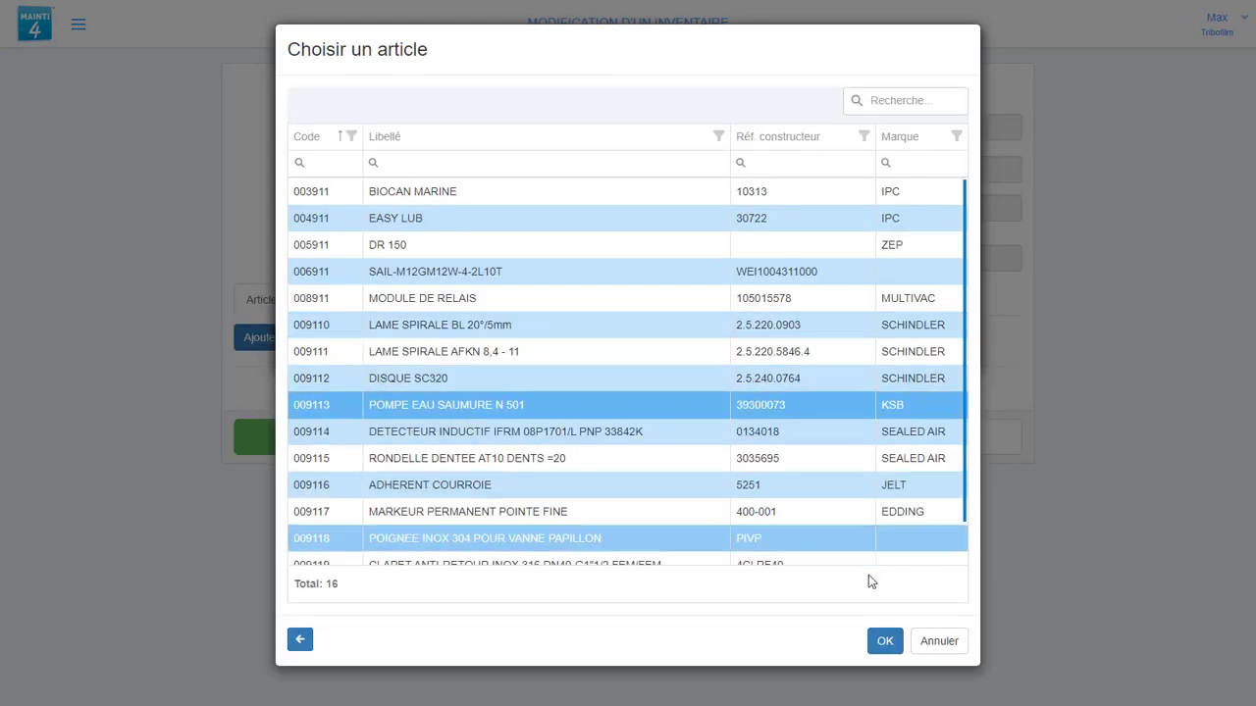
left_click(884, 640)
Step: Set the counted quantity of the pump article to 3 and add the line to the inventory
left_click(411, 193)
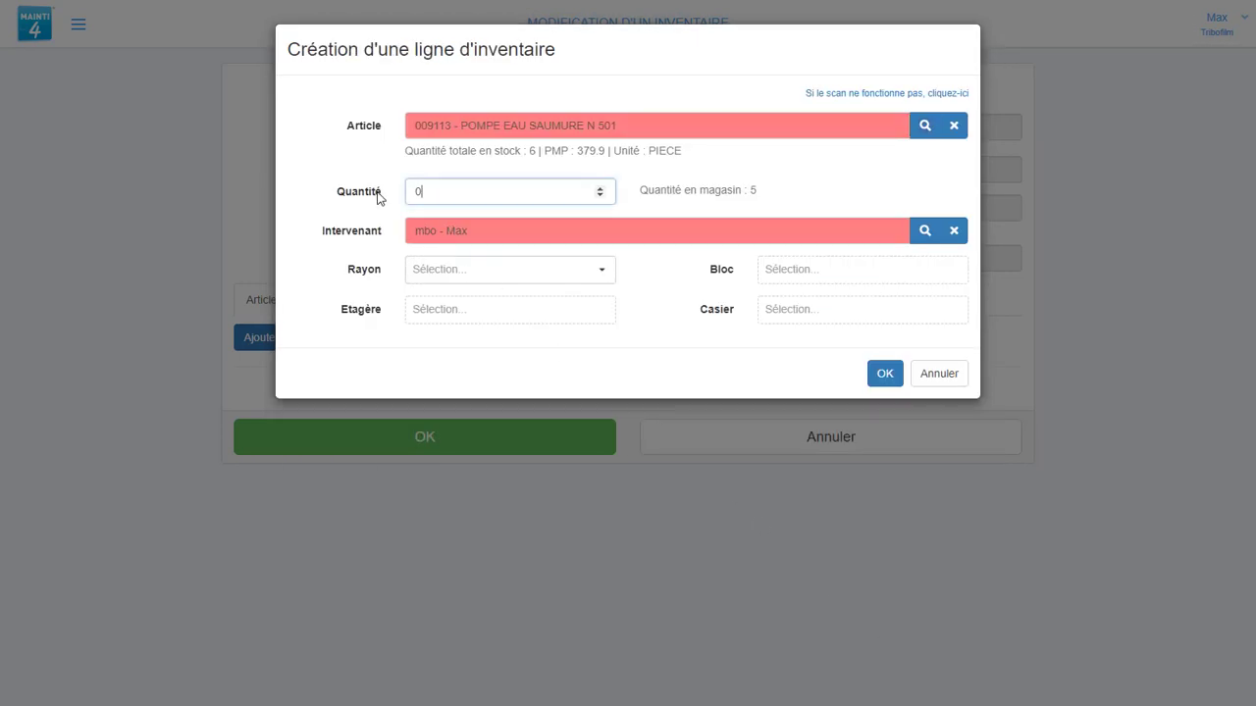
double_click(411, 193)
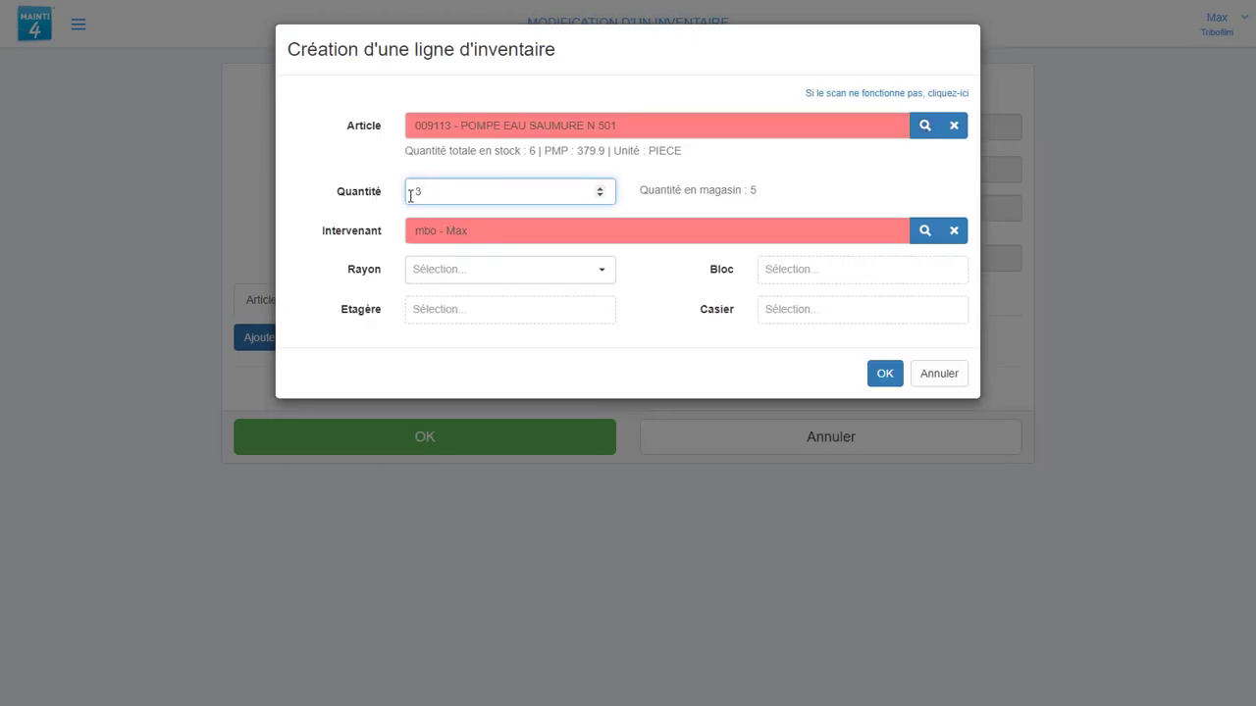
type("3")
left_click(797, 199)
left_click(886, 374)
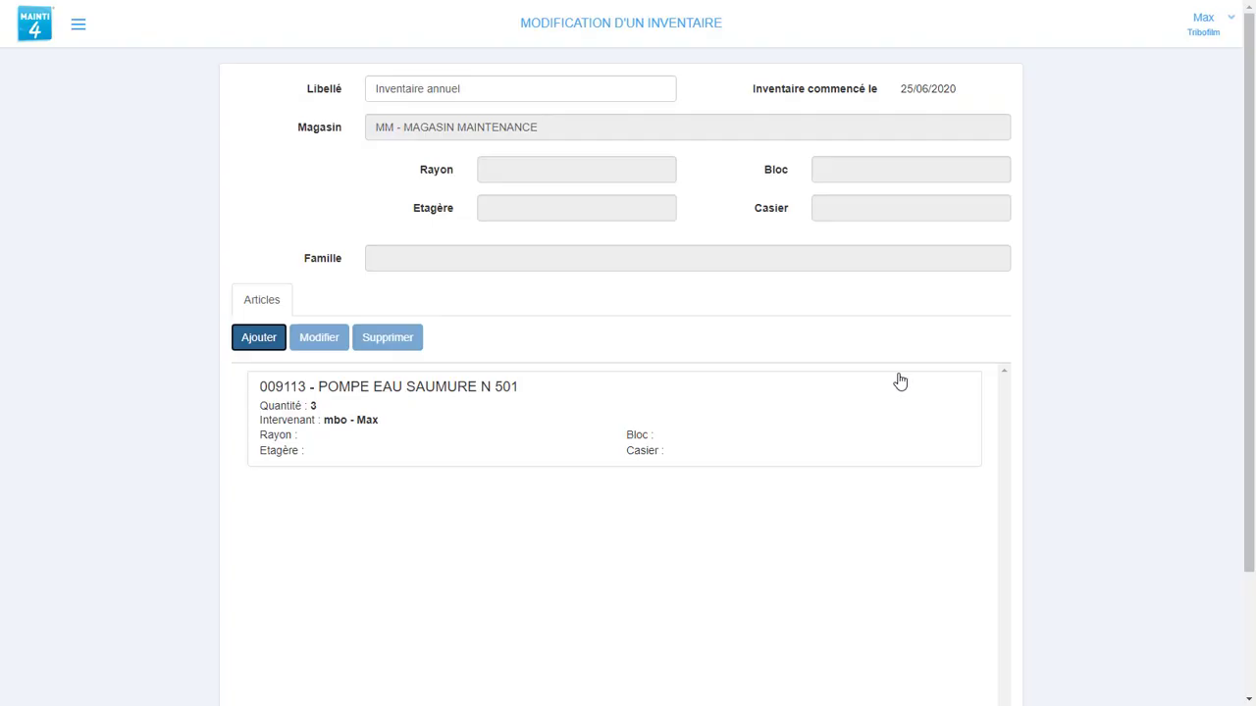
Step: Save the changes to the "Inventaire annuel" inventory
left_click(592, 425)
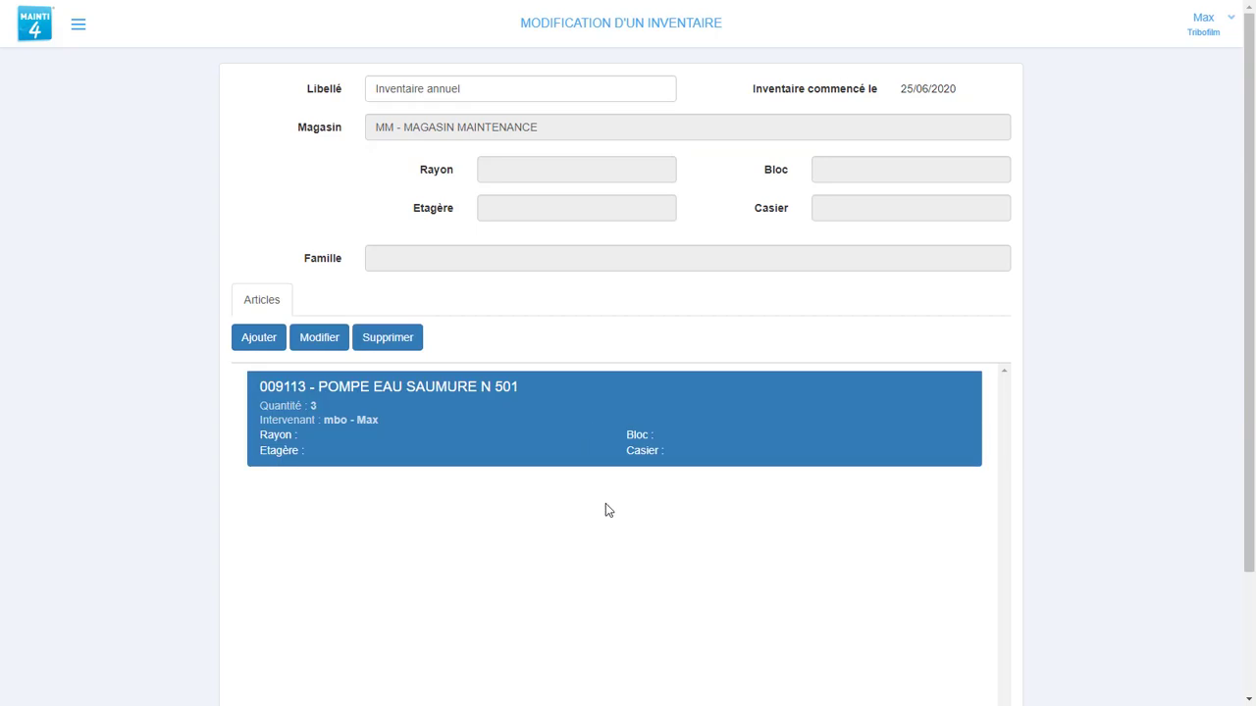
scroll(606, 510, "down", 2)
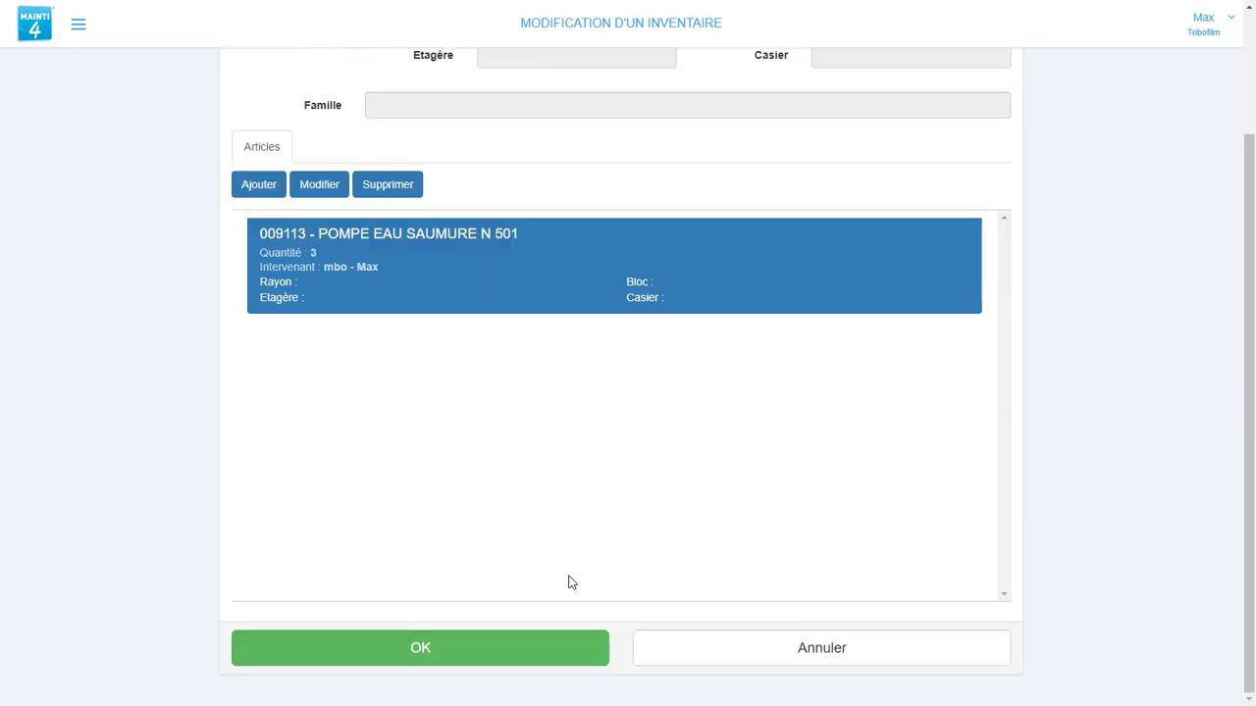
left_click(528, 650)
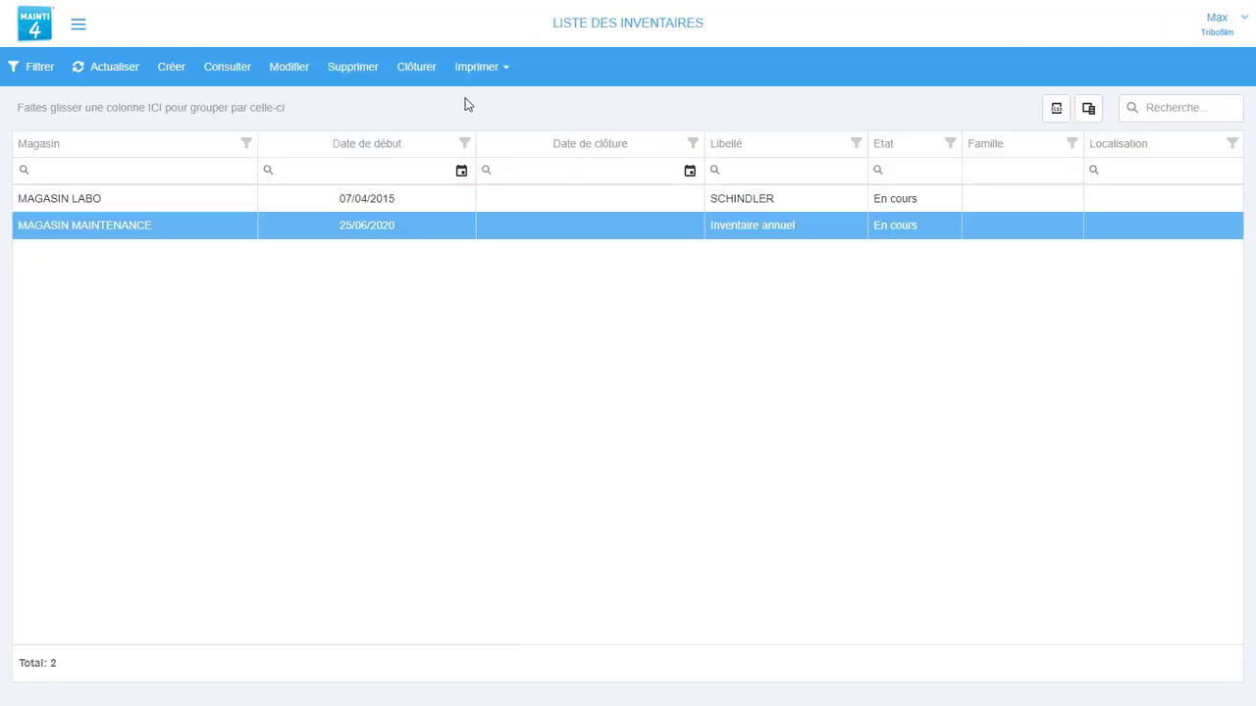
Step: Print the inventory variance report grouped by group, family and sub-family, and review the generated Inventaire.pdf
left_click(505, 76)
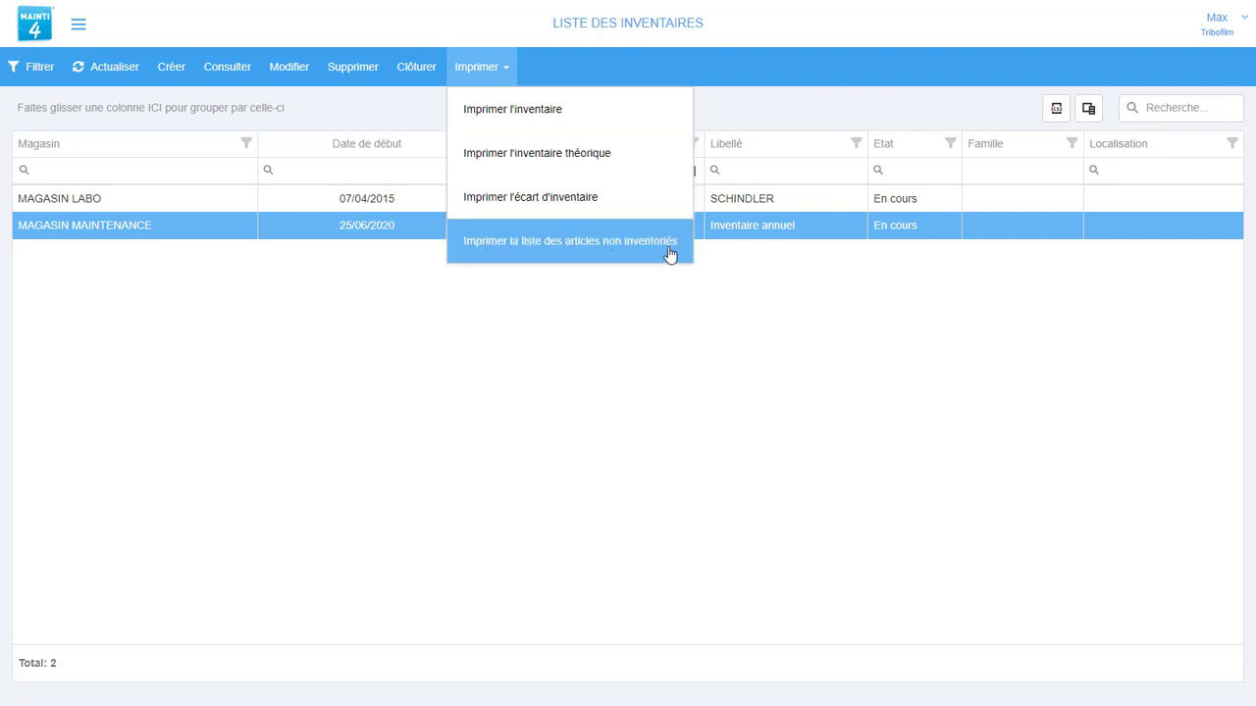
left_click(626, 200)
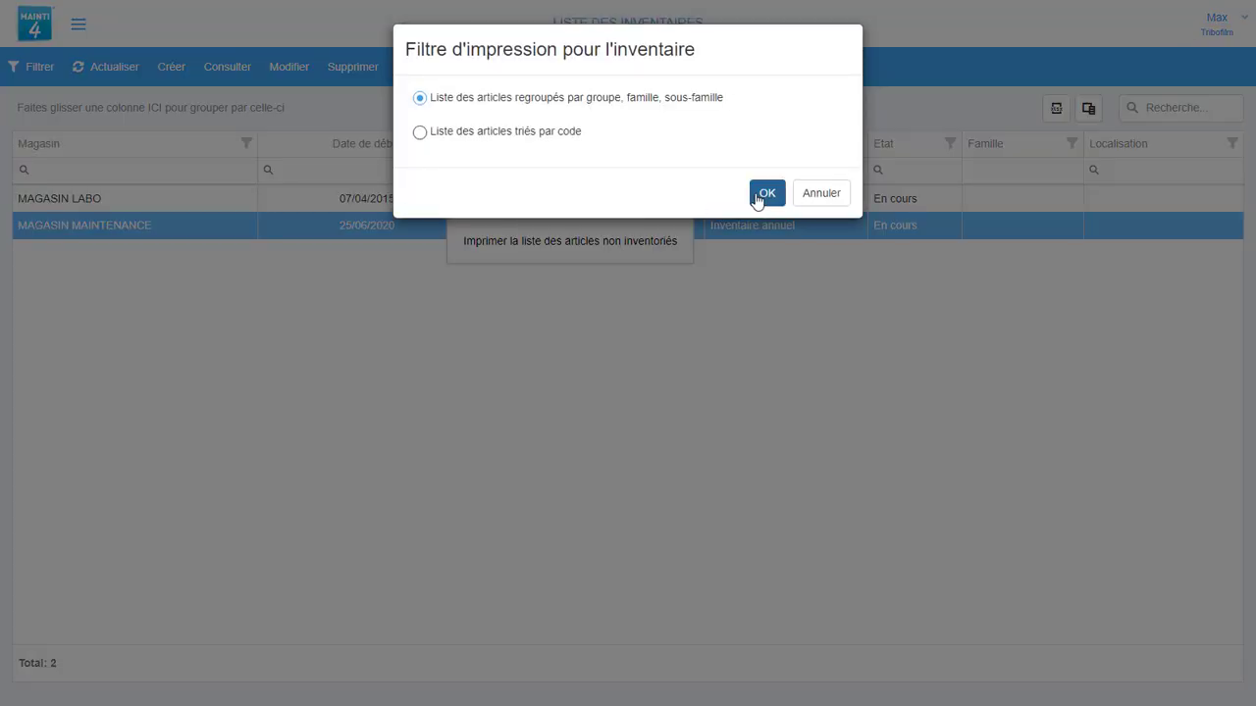
left_click(763, 192)
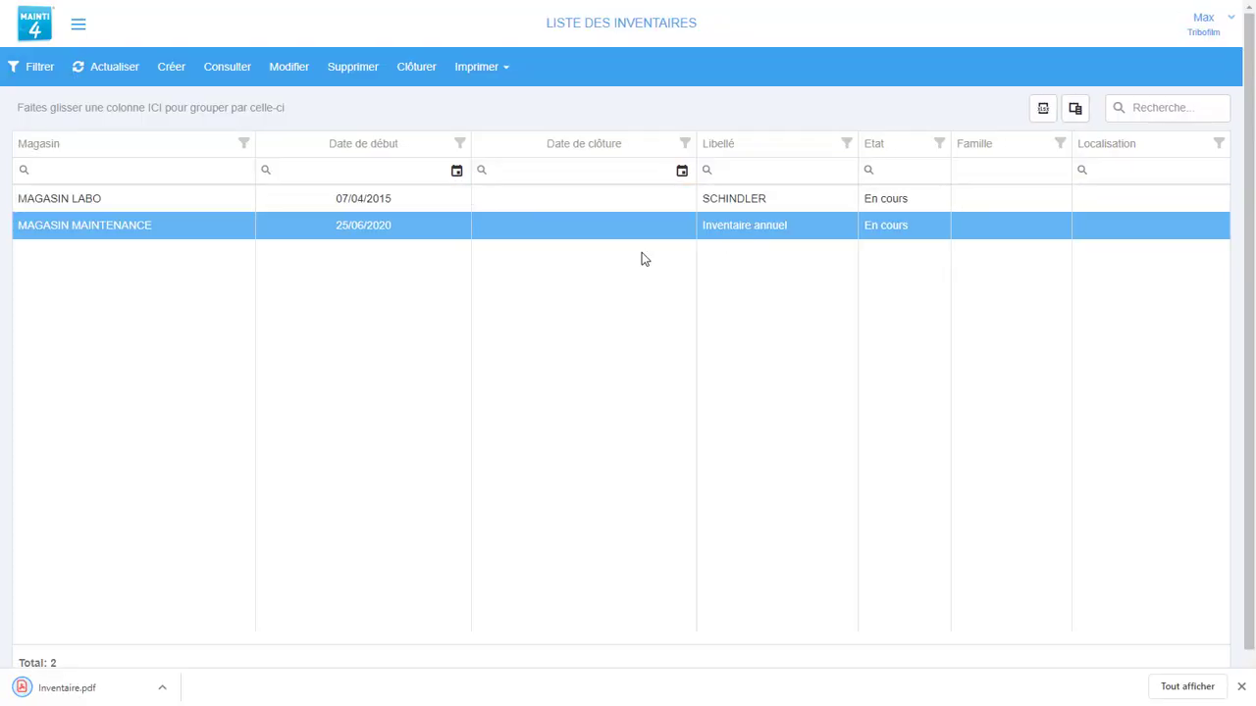
left_click(93, 687)
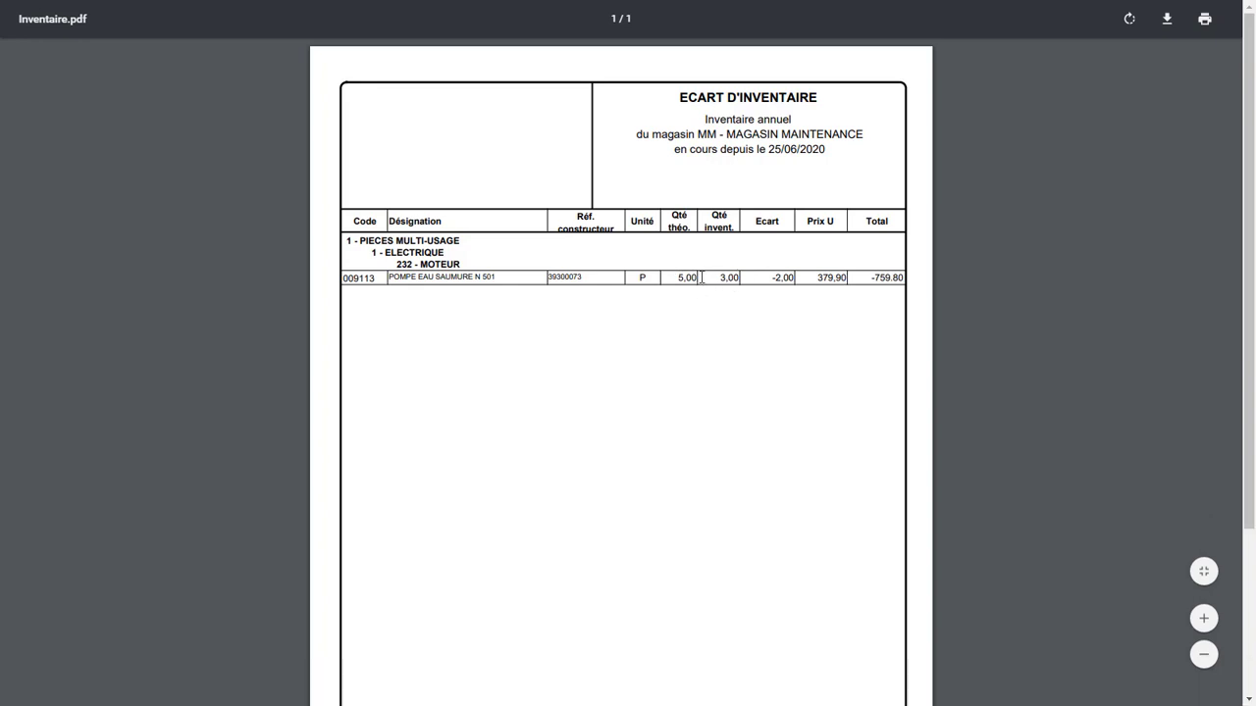
key("ctrl+w")
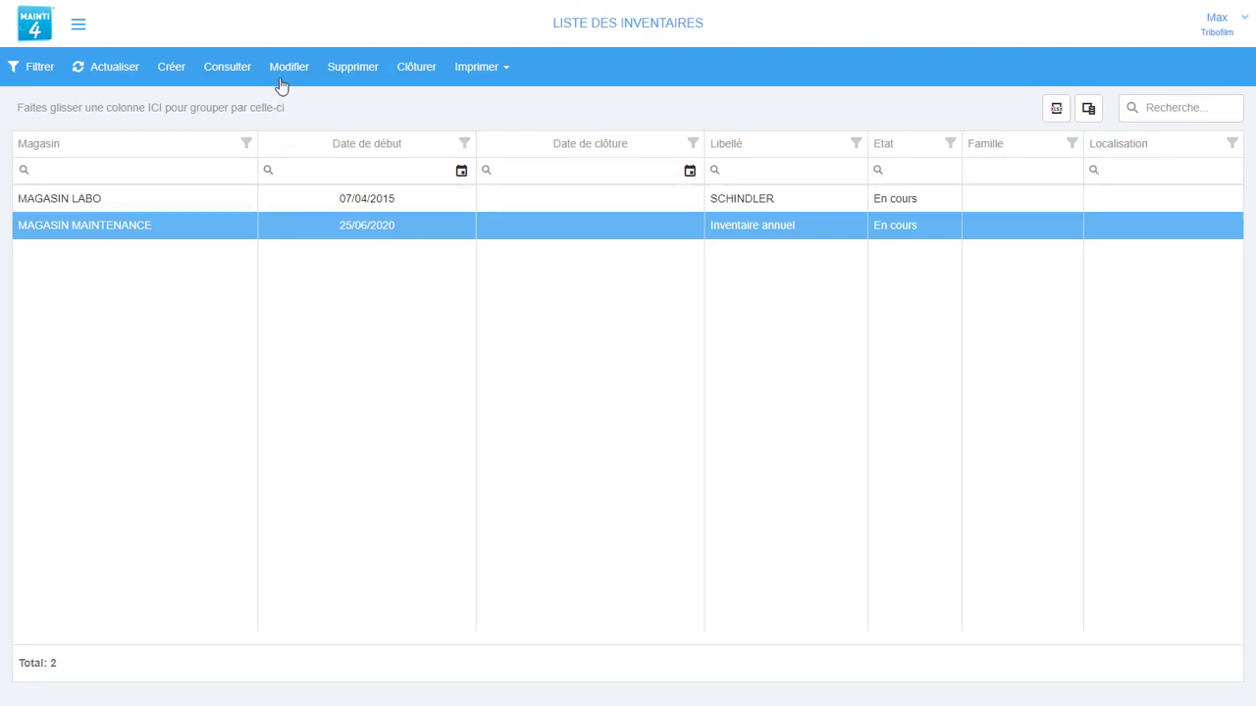
Step: Start another inventory for the store MM - MAGASIN MAINTENANCE and open its article family selection
left_click(173, 69)
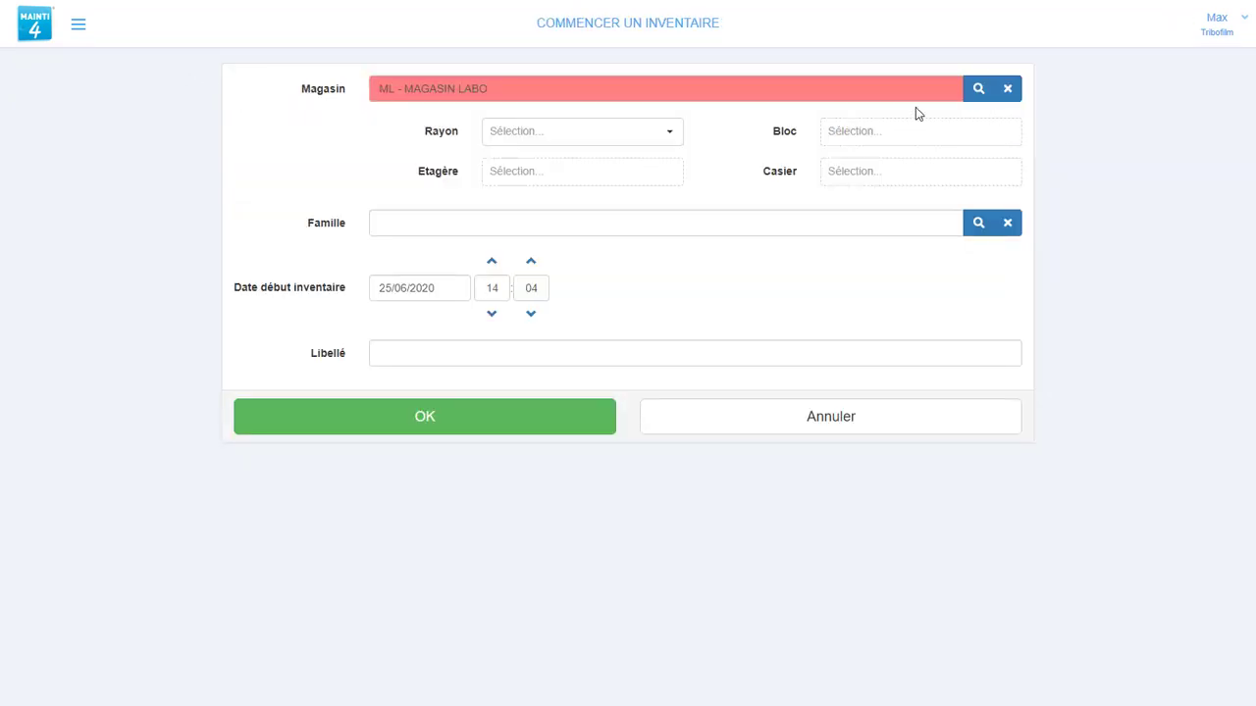
left_click(978, 91)
left_click(604, 251)
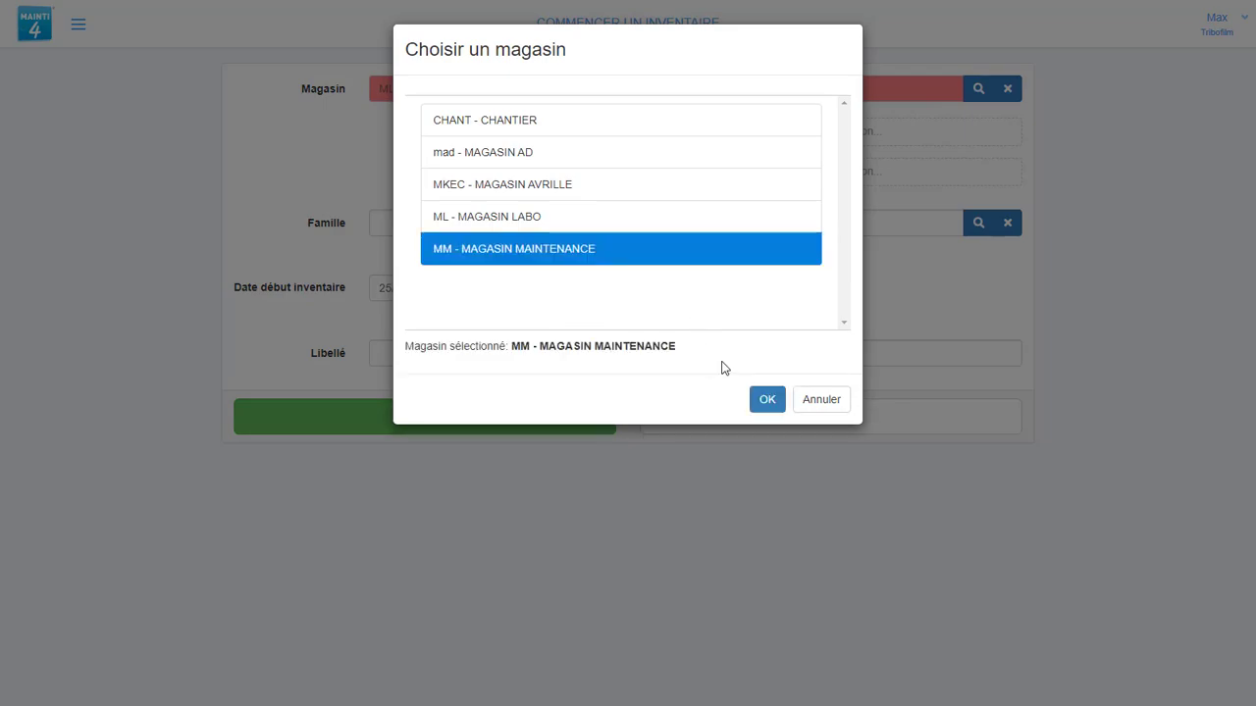
left_click(767, 398)
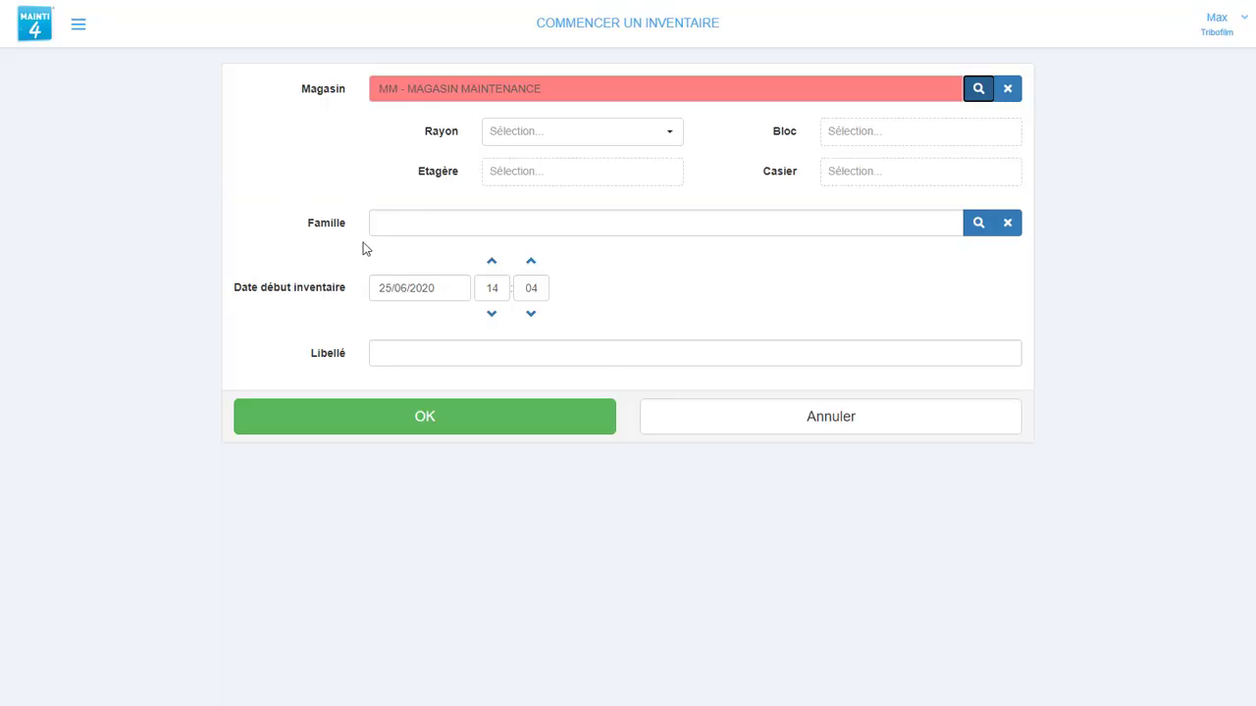
left_click(970, 227)
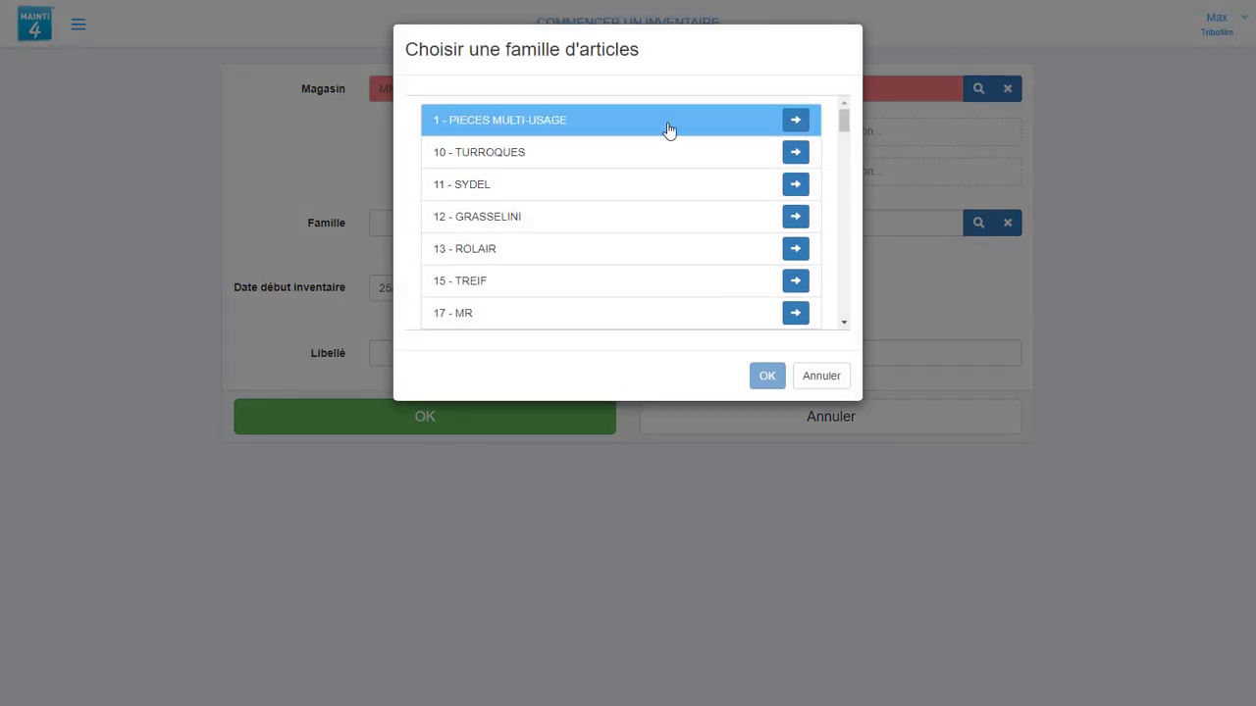
Step: Try sub-family 200 - DETECTION under PIECES MULTI-USAGE and ELECTRIQUE, and return to the list of article groups
left_click(668, 129)
left_click(806, 120)
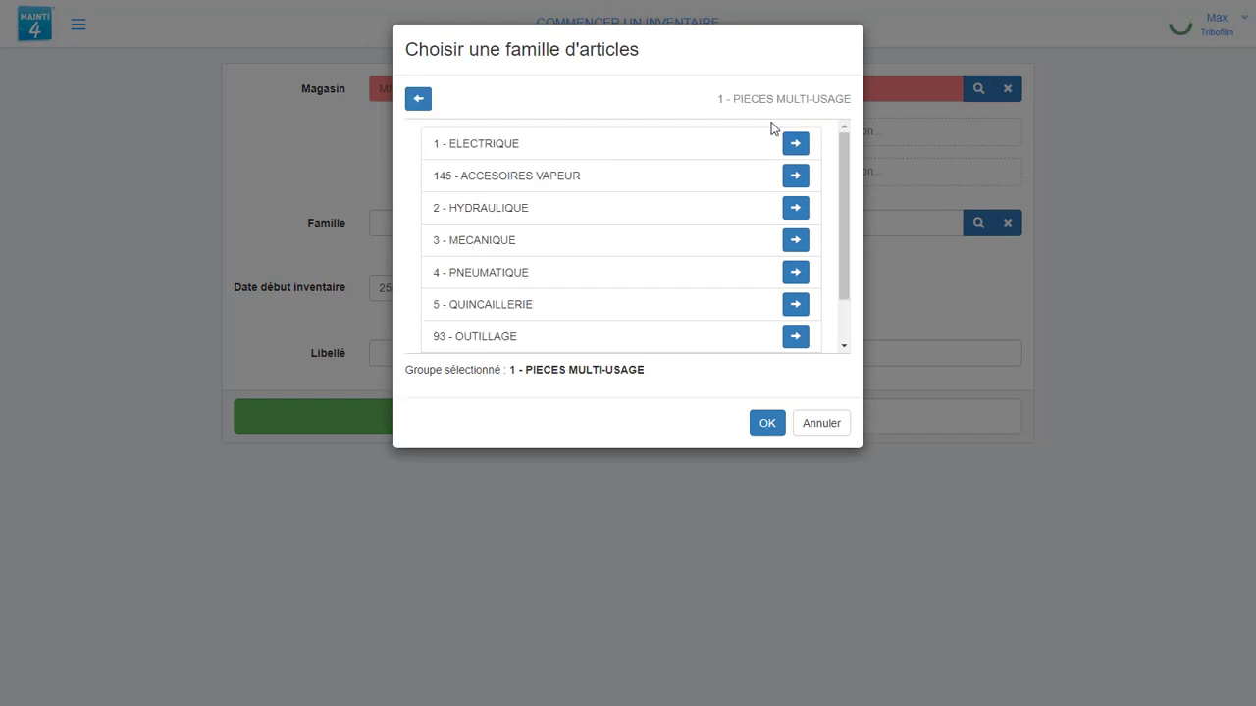
left_click(699, 148)
left_click(795, 144)
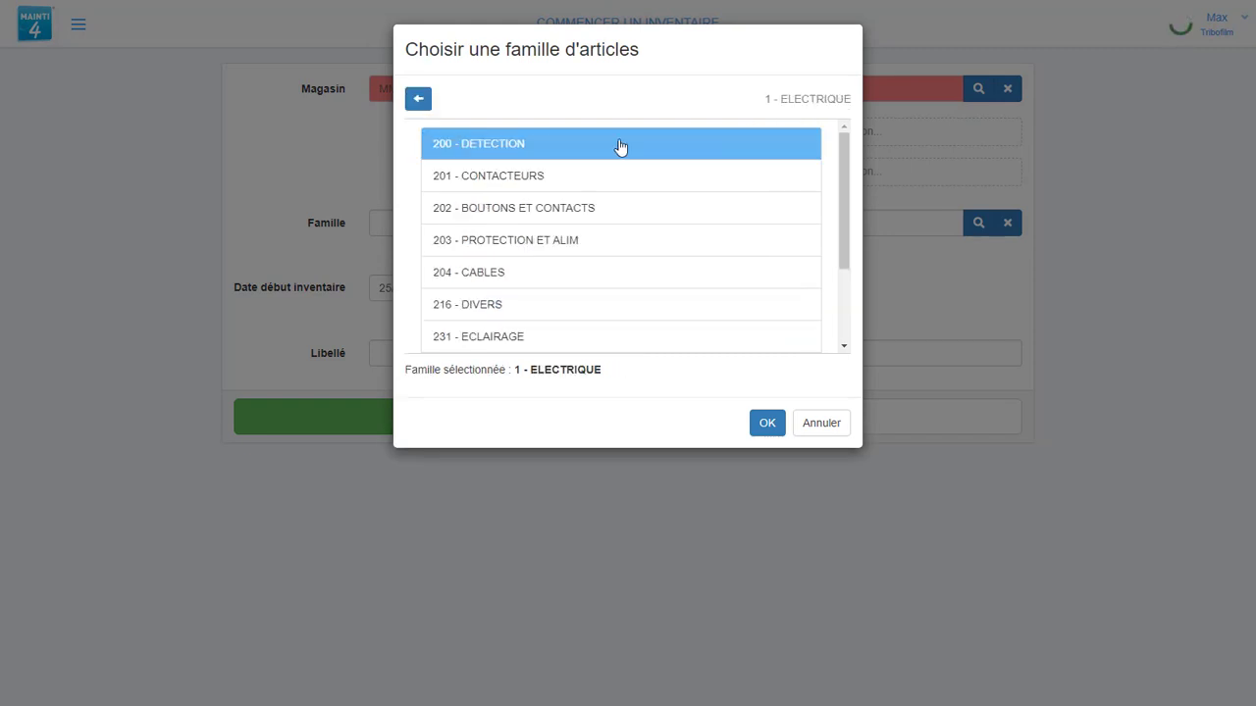
left_click(569, 144)
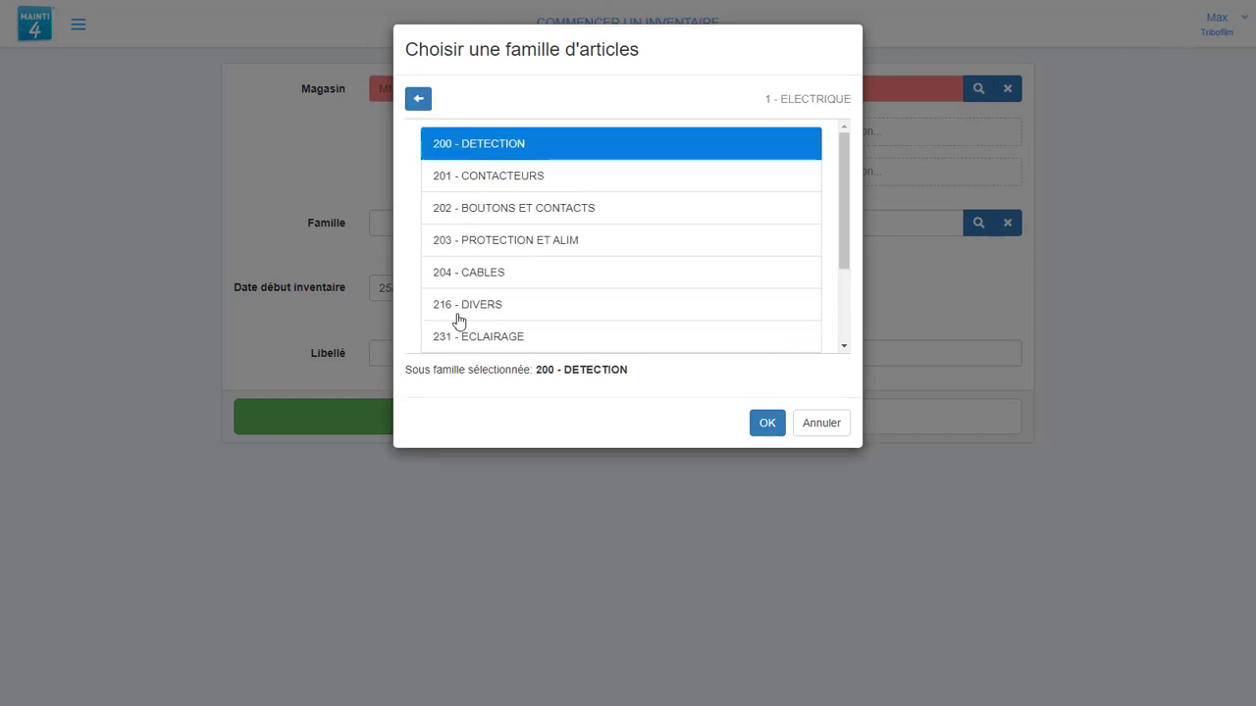
left_click(418, 99)
left_click(418, 99)
Step: Limit the new inventory to the group 1 - PIECES MULTI-USAGE and create it without a label
left_click(495, 121)
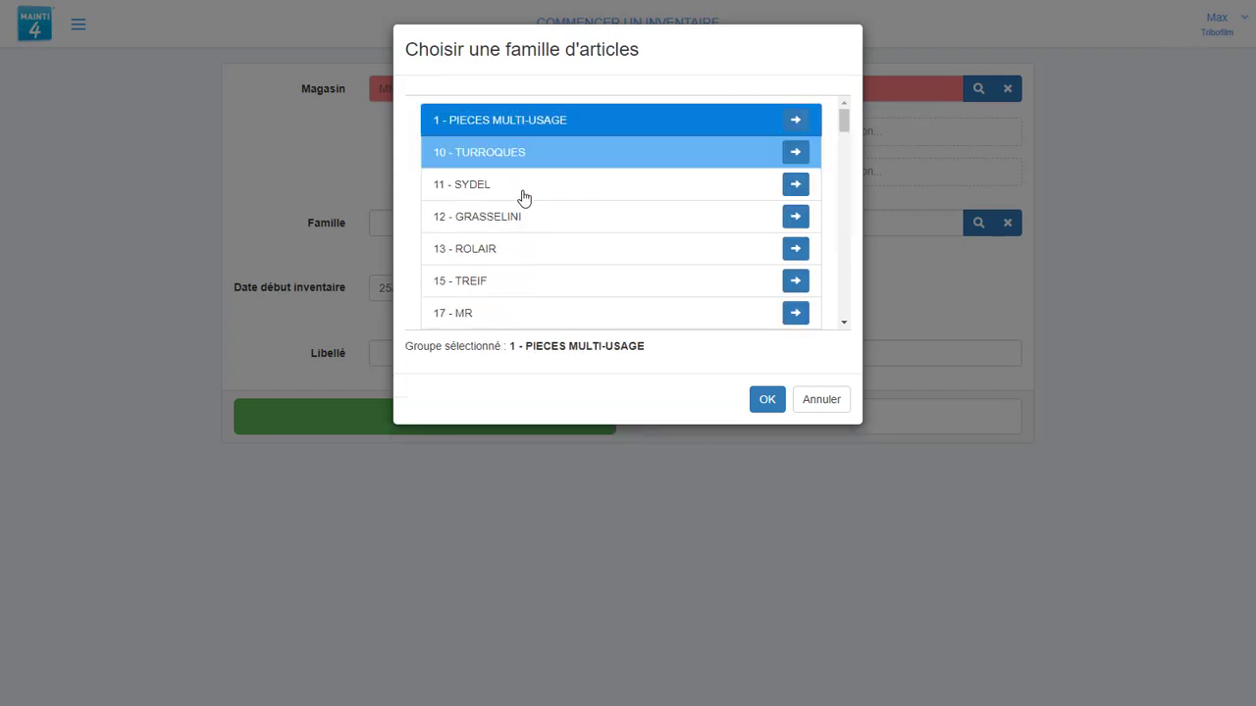
left_click(762, 402)
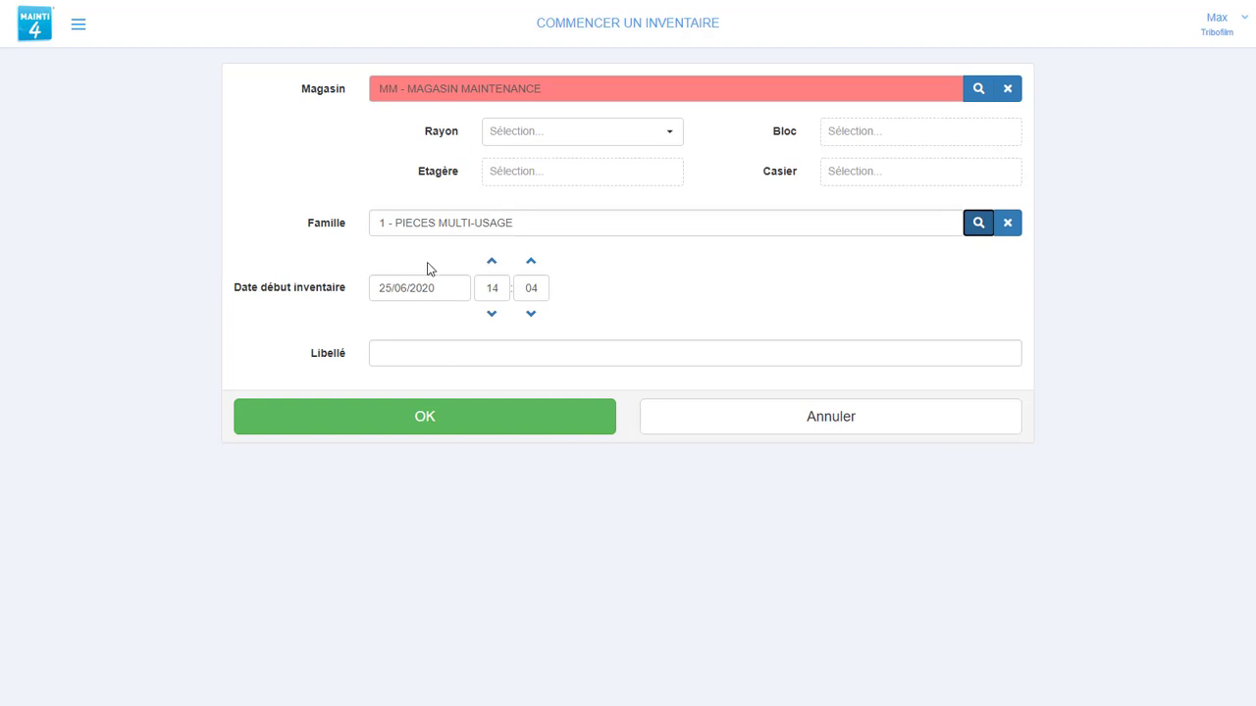
left_click(376, 420)
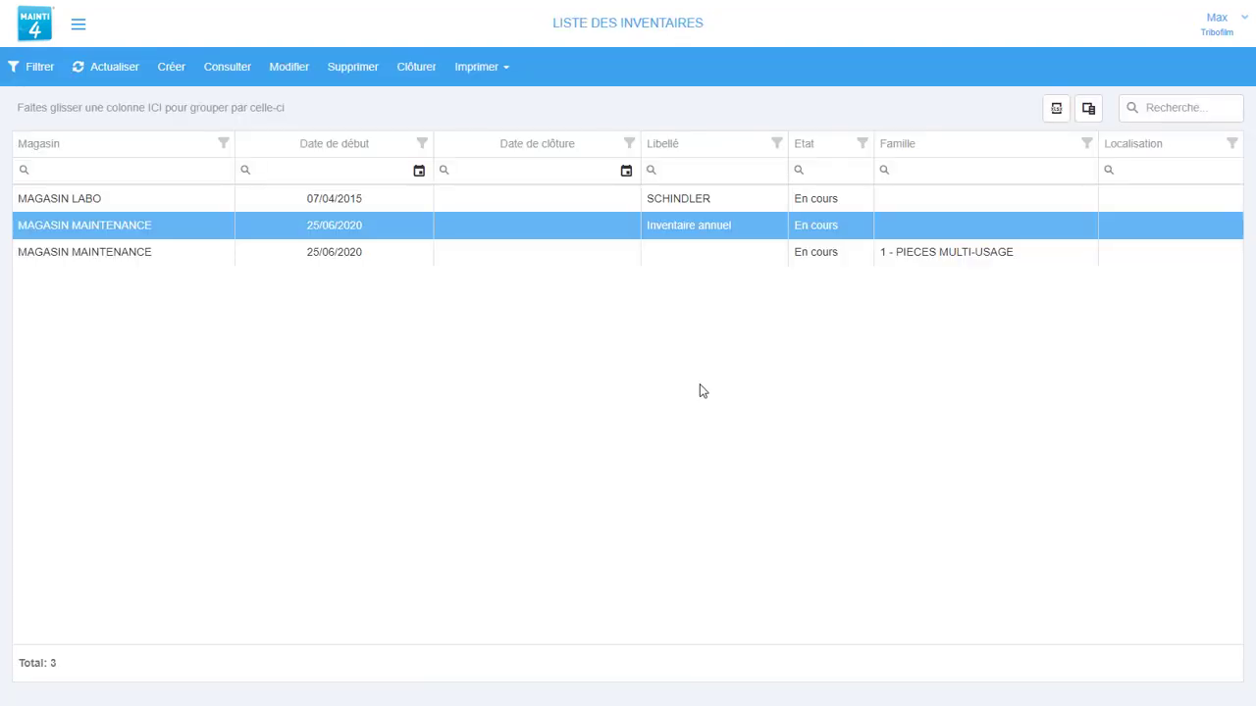
Step: Open the 1 - PIECES MULTI-USAGE inventory for modification and search articles of any family with code *911* for a new line
left_click(910, 253)
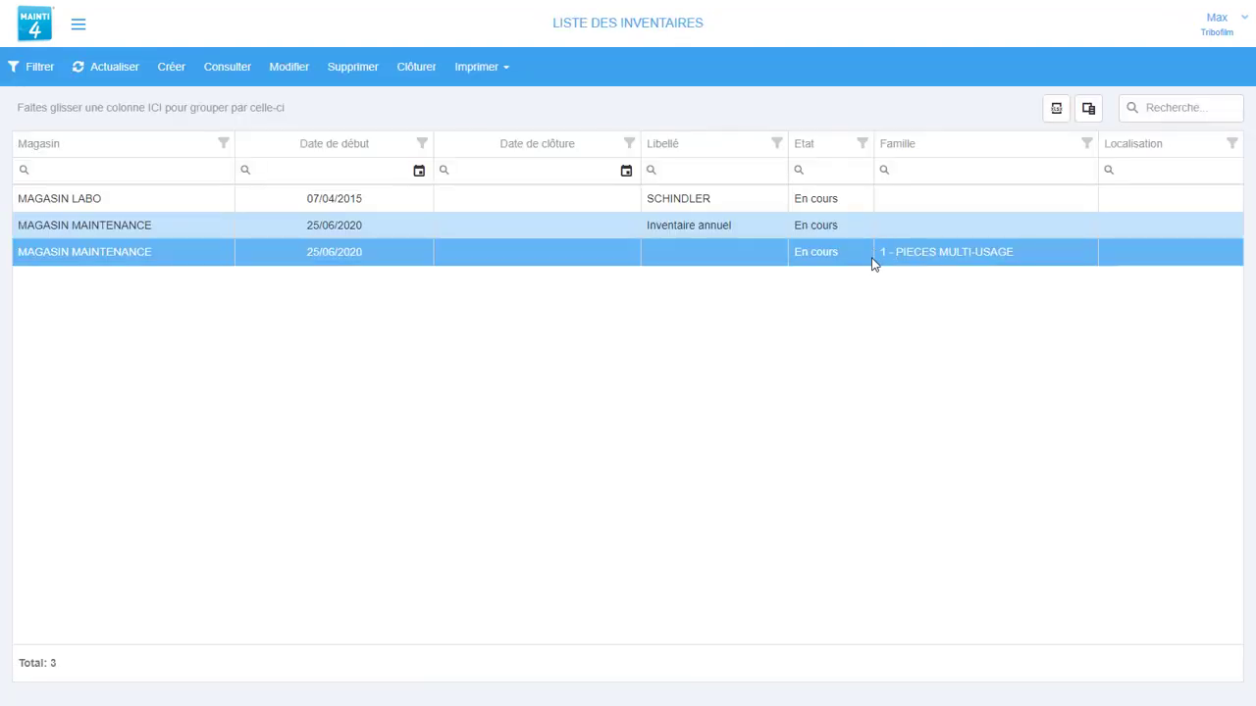
left_click(288, 69)
left_click(269, 339)
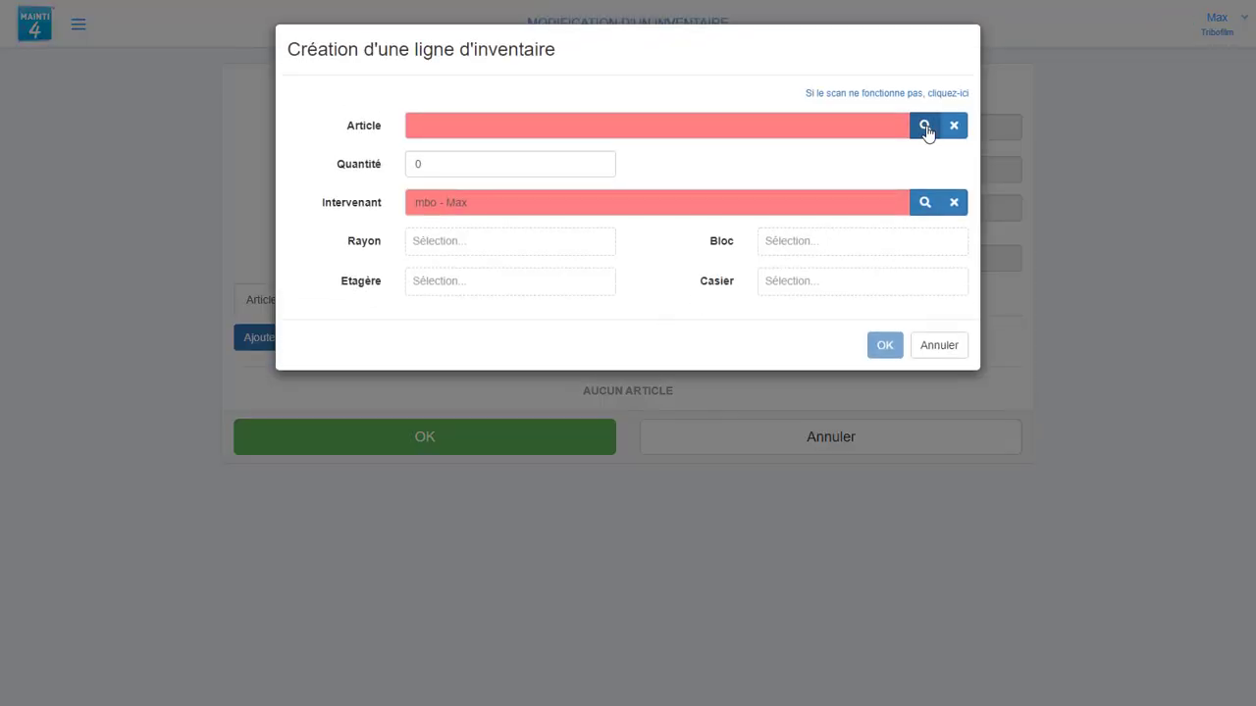
left_click(926, 128)
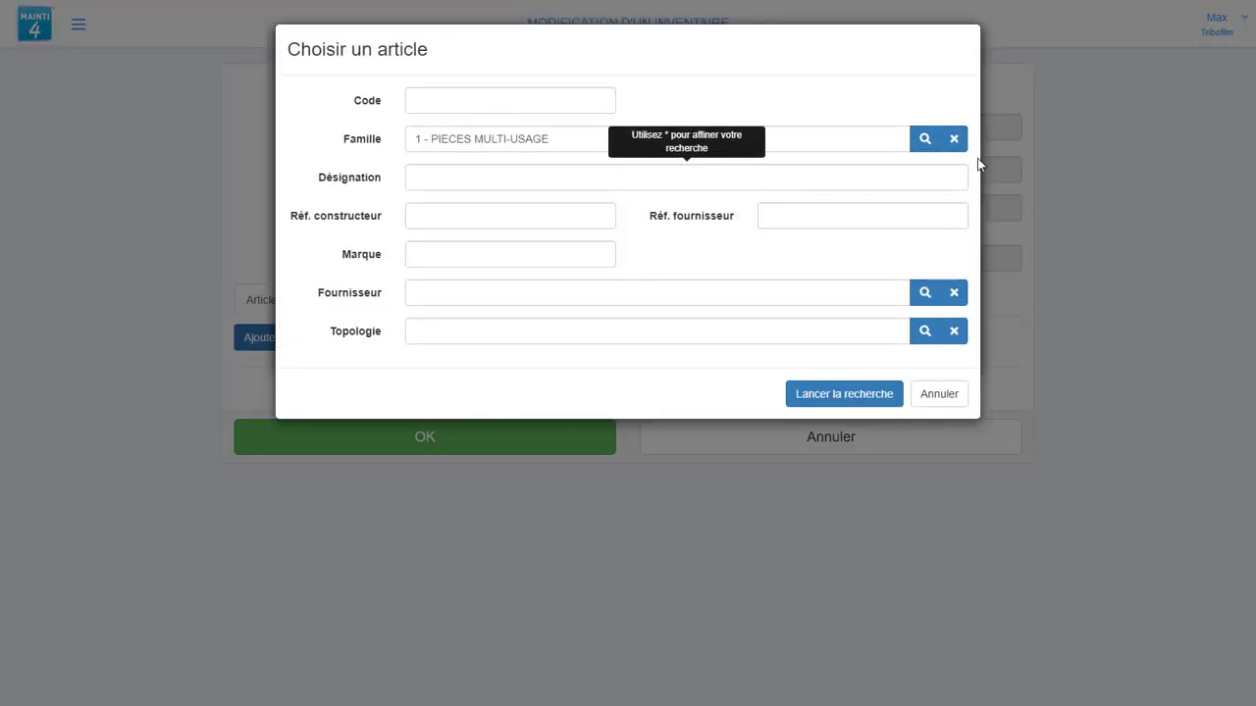
left_click(954, 139)
left_click(553, 102)
type("*911*")
left_click(844, 393)
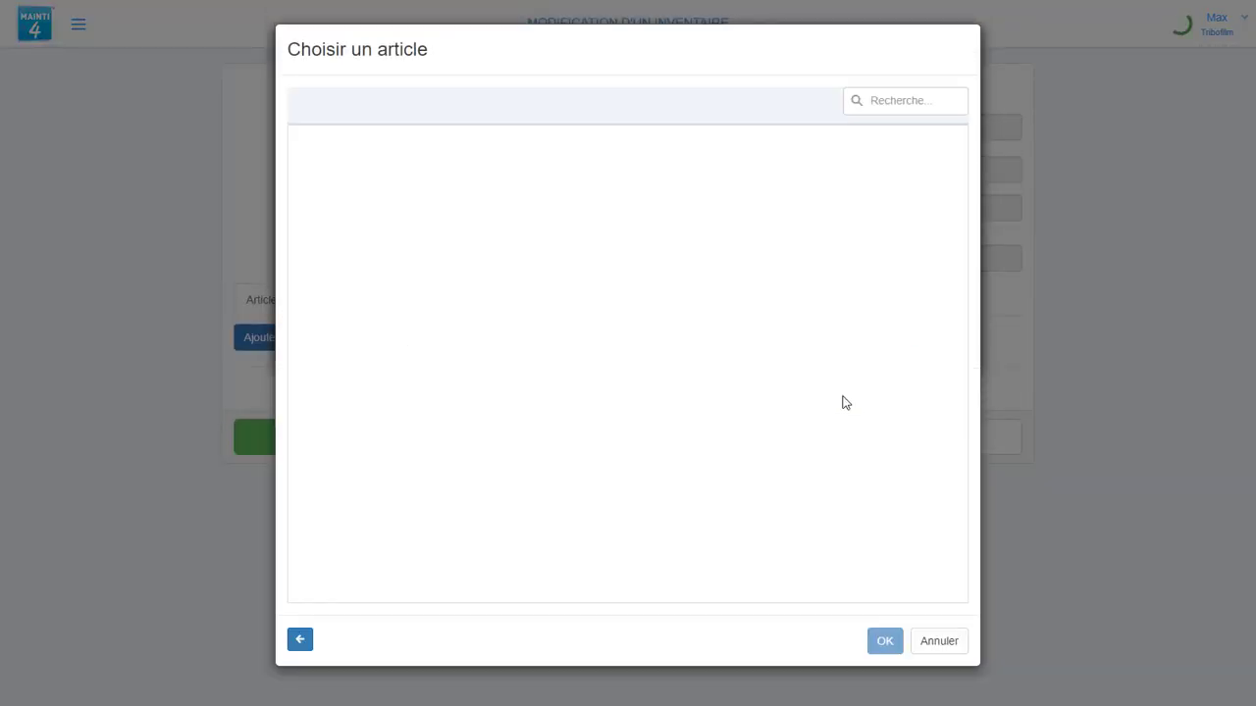
Step: Try to add article 009112 - DISQUE SC320 to the family-limited inventory, and leave the inventory without saving
left_click(474, 378)
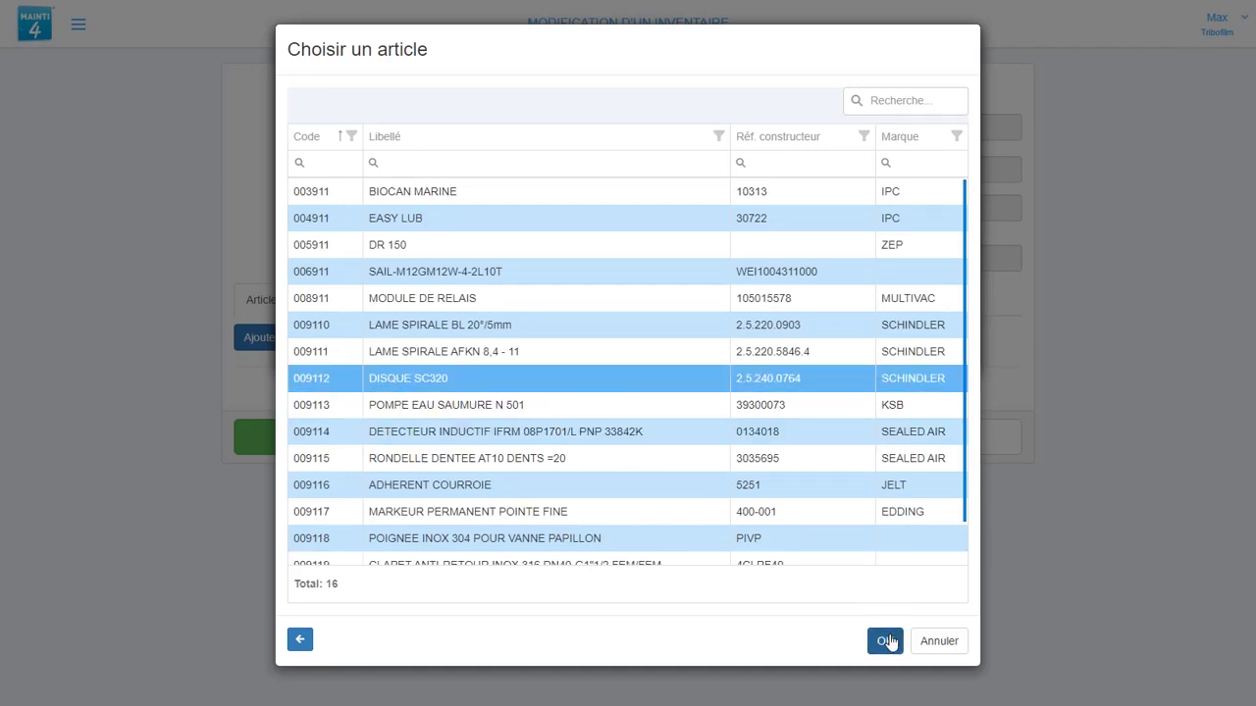
left_click(885, 640)
left_click(883, 378)
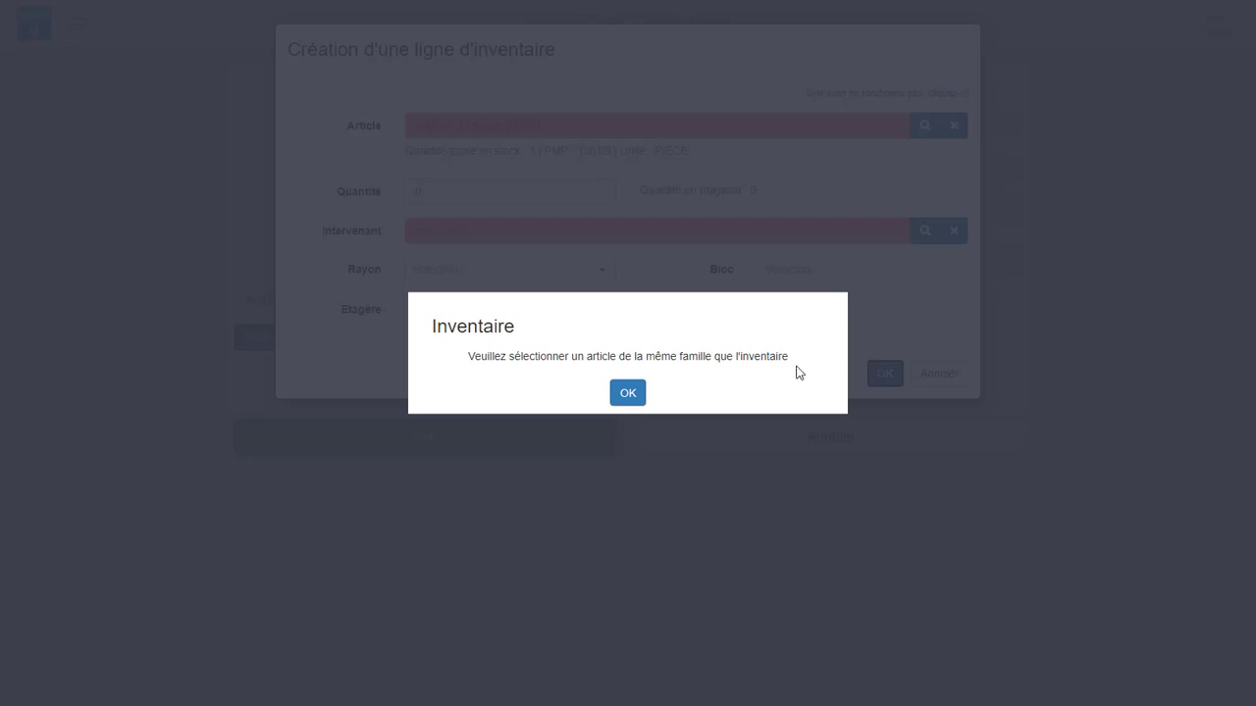
left_click(628, 392)
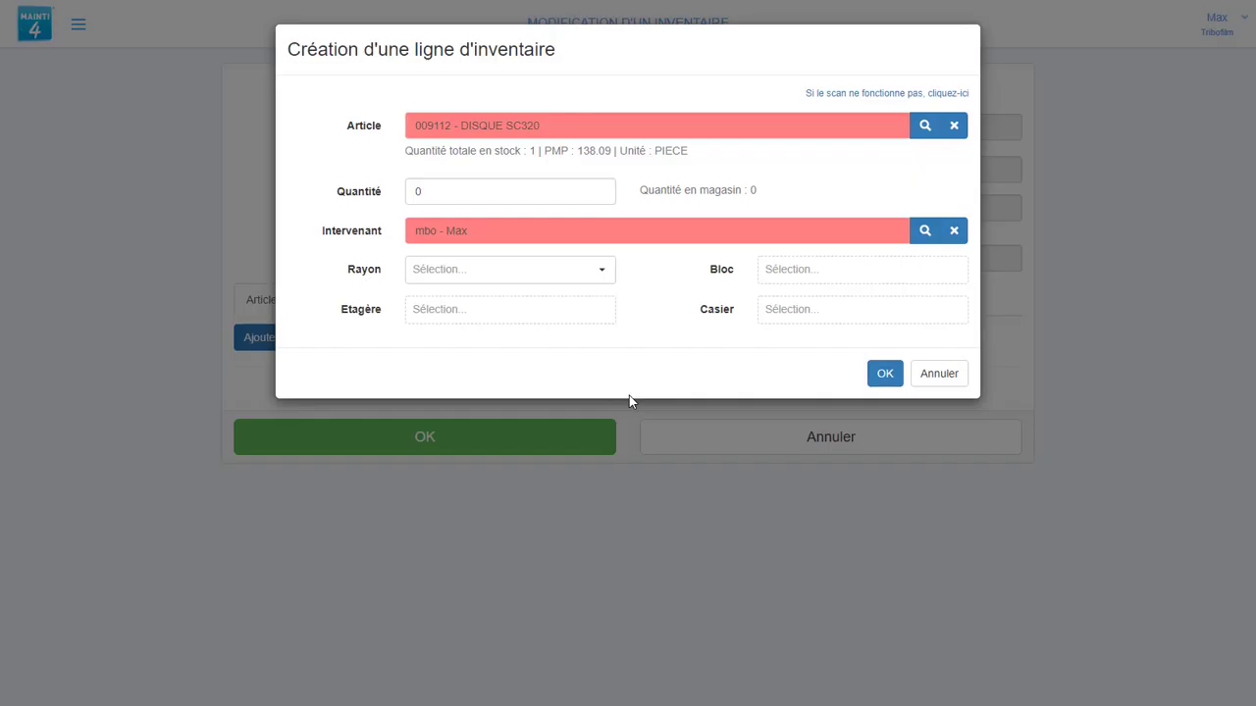
left_click(930, 381)
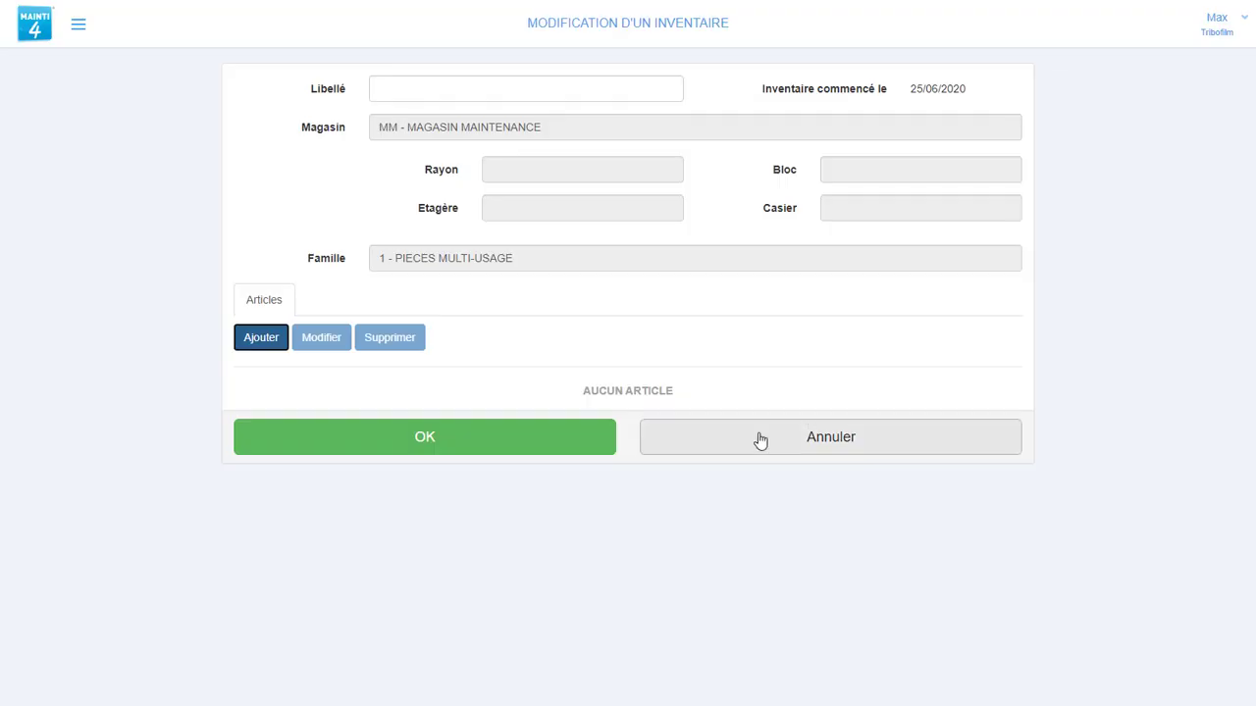
left_click(760, 440)
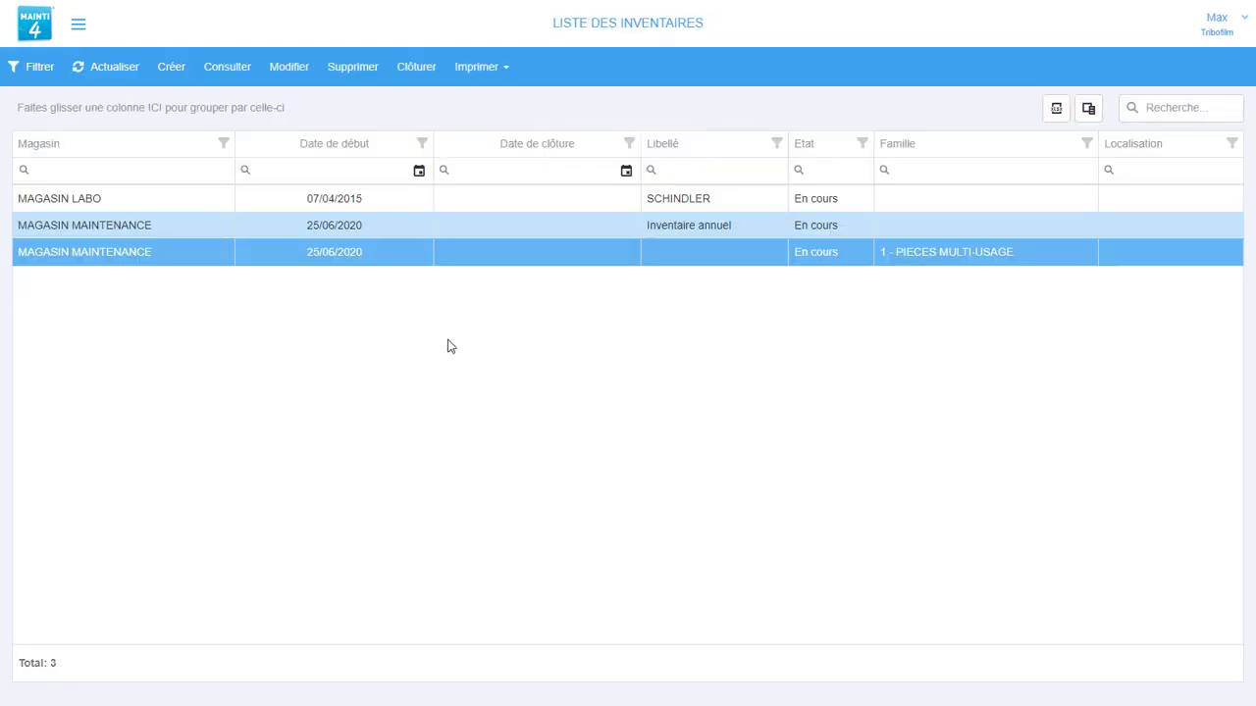
Step: Start a new inventory for the store MM - MAGASIN MAINTENANCE, limited to Rayon F5 and Bloc A3
left_click(170, 66)
left_click(976, 90)
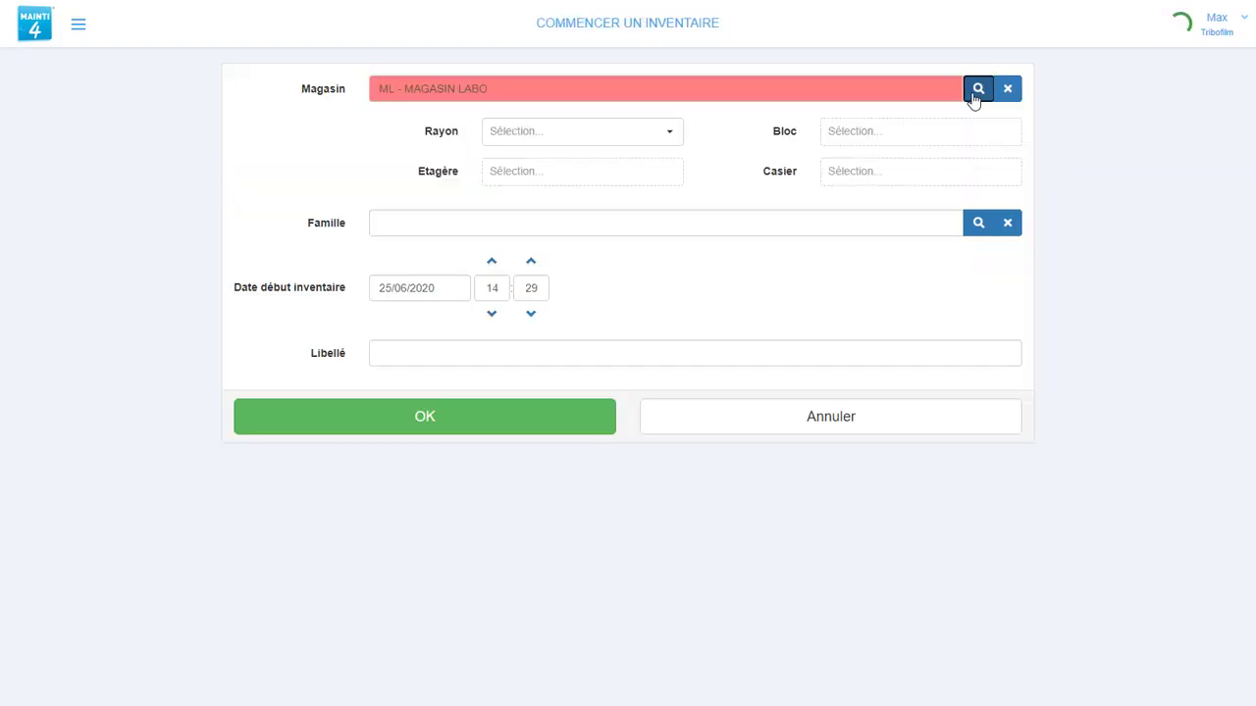
left_click(622, 249)
left_click(759, 398)
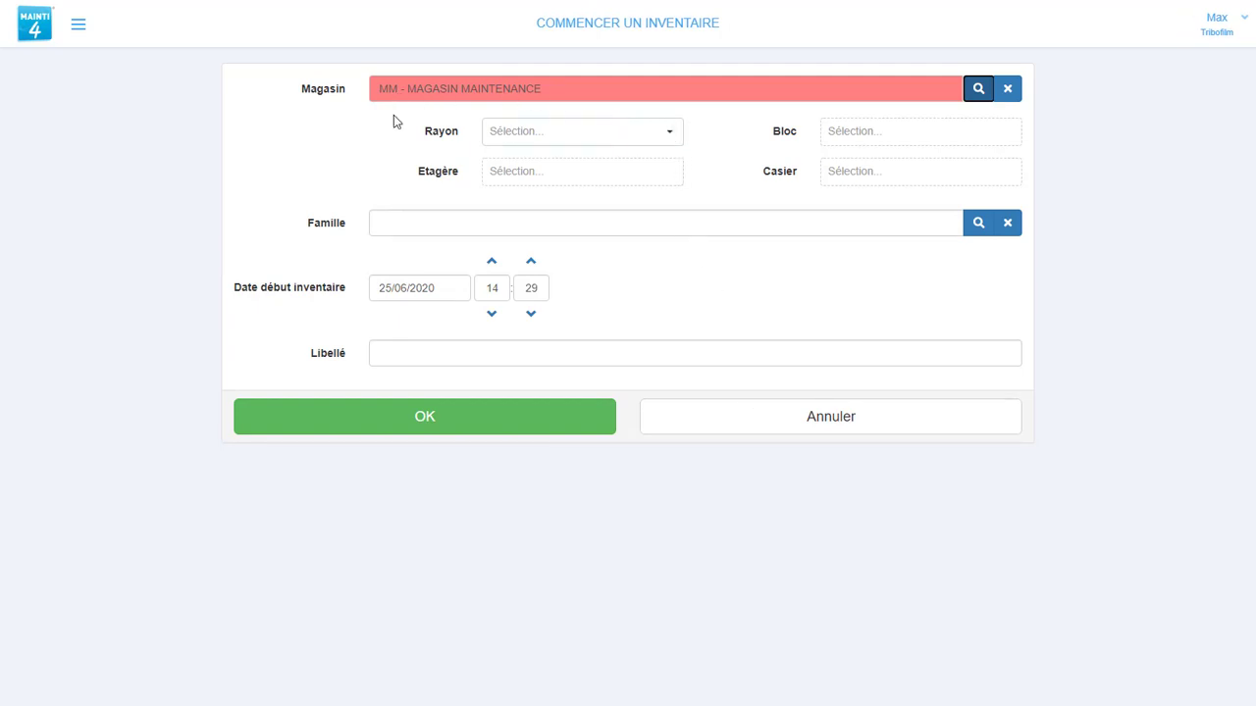
left_click(670, 134)
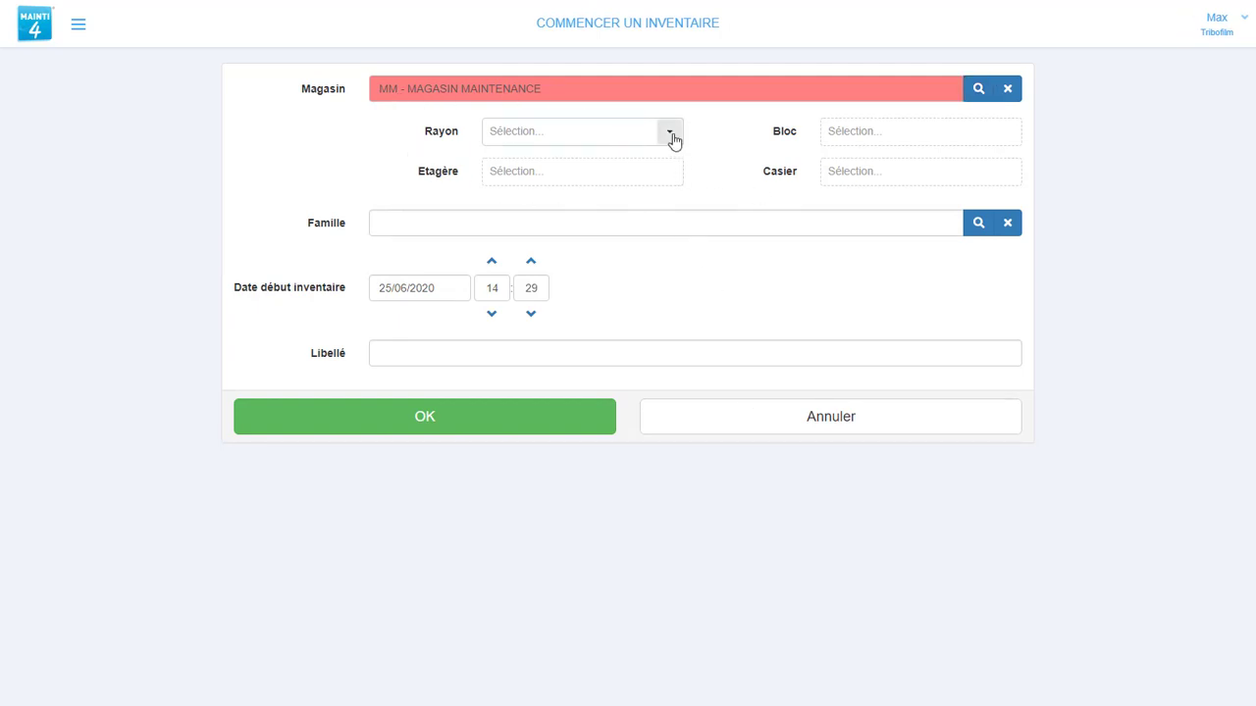
left_click(566, 169)
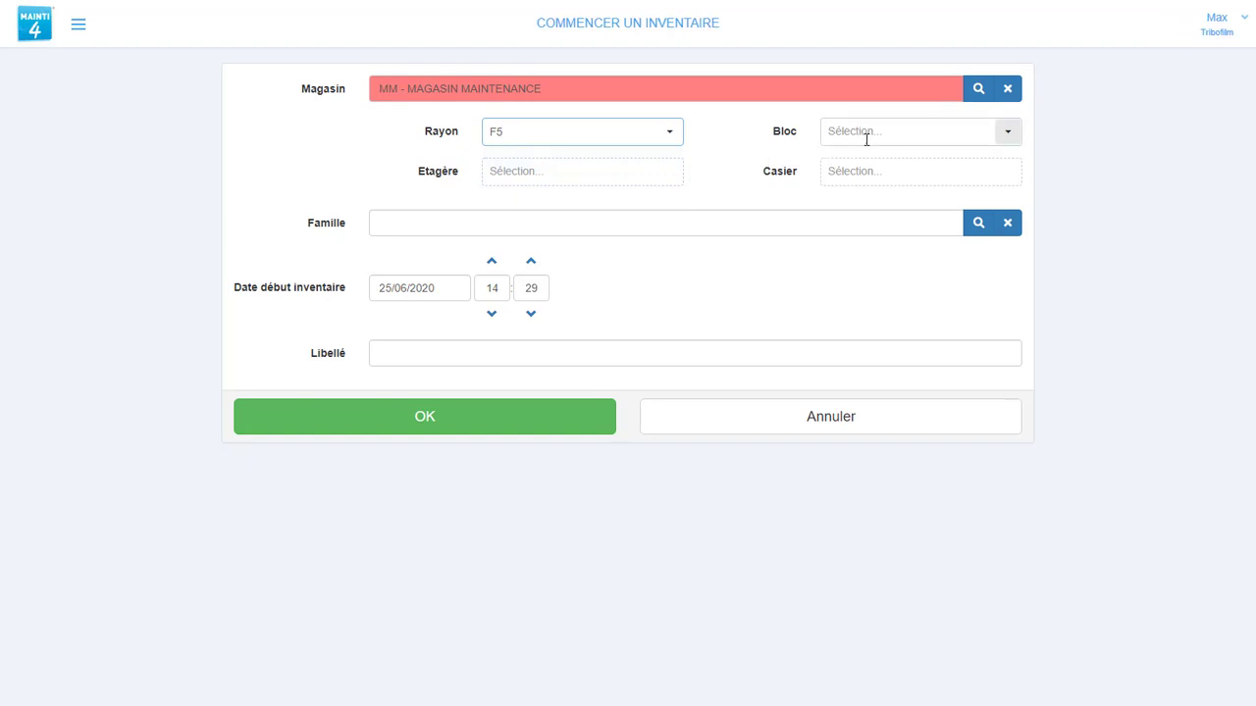
left_click(1008, 135)
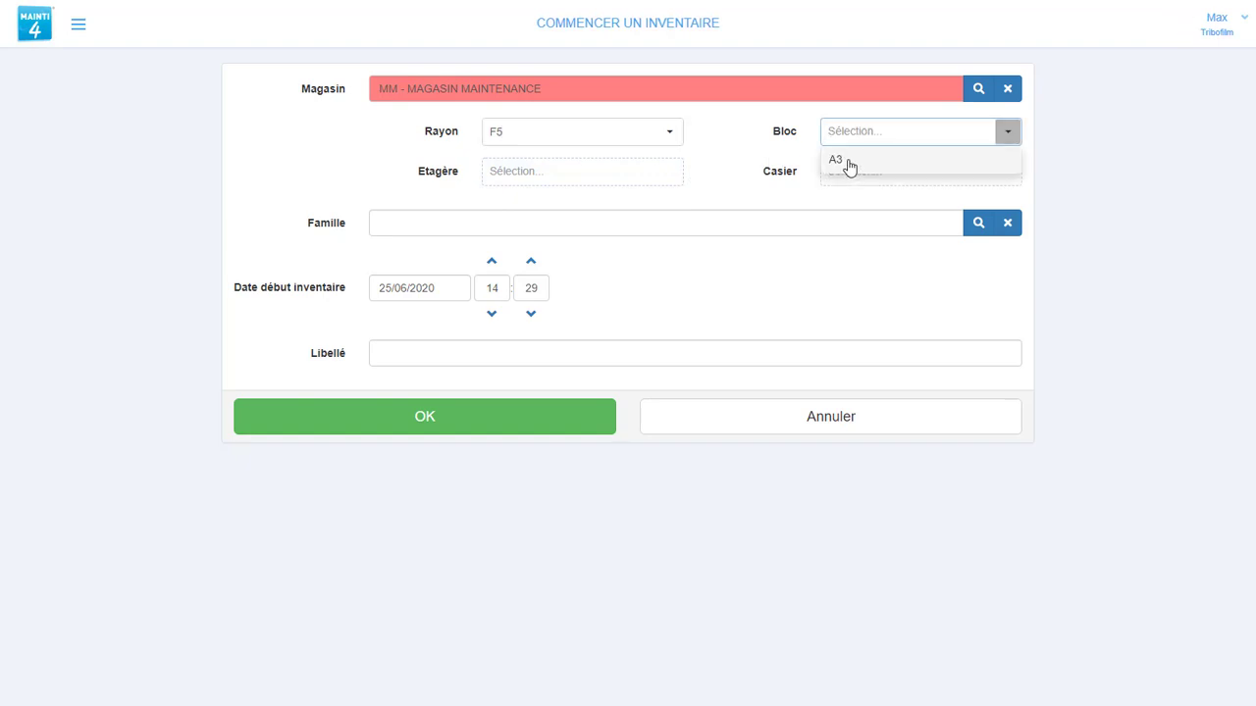
left_click(850, 165)
Step: Label the new inventory MM F5 and create it
left_click(401, 349)
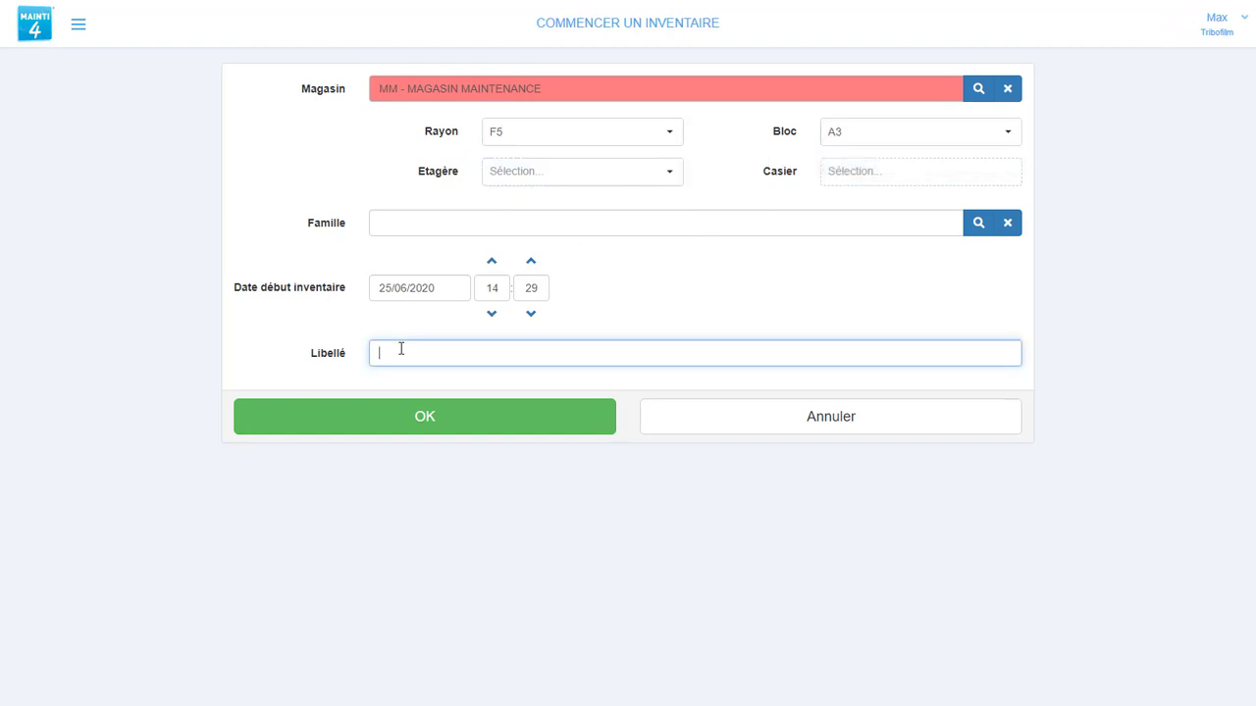
type("MM F5")
left_click(466, 197)
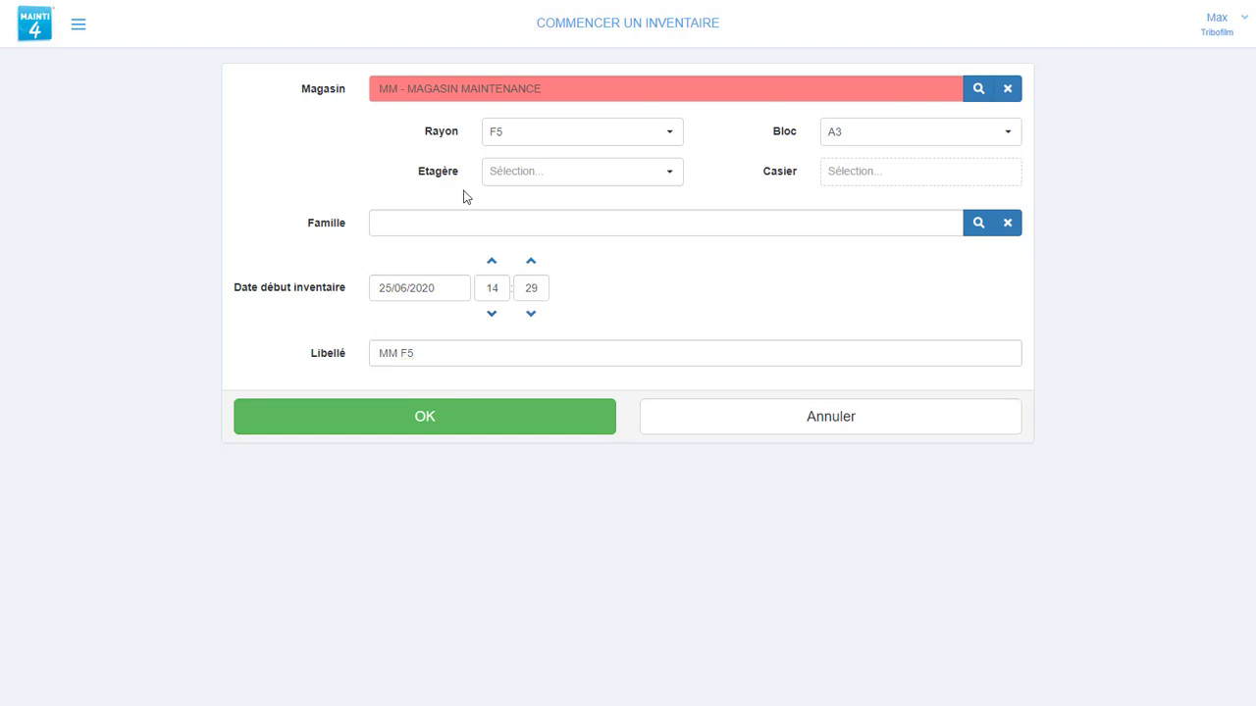
left_click(441, 426)
Step: Add article 009113 - POMPE EAU SAUMURE N 501 to the MM F5 inventory, searching articles by code *911*
left_click(868, 285)
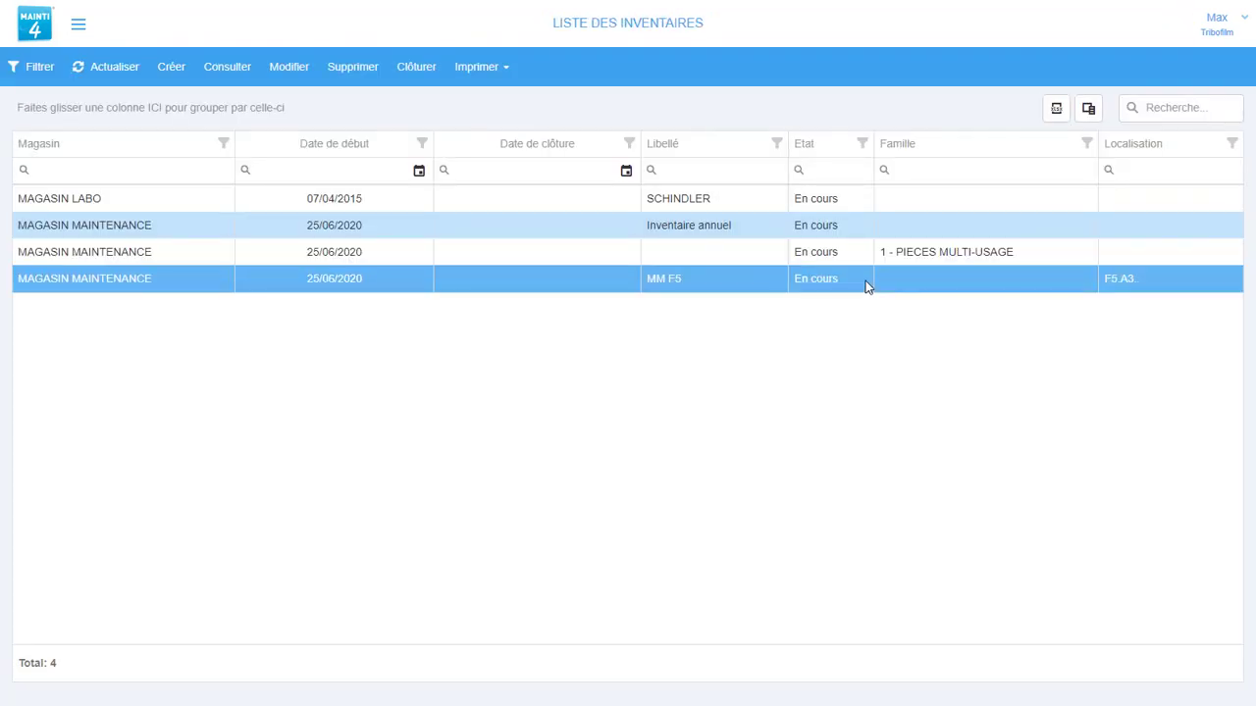
left_click(307, 76)
left_click(261, 337)
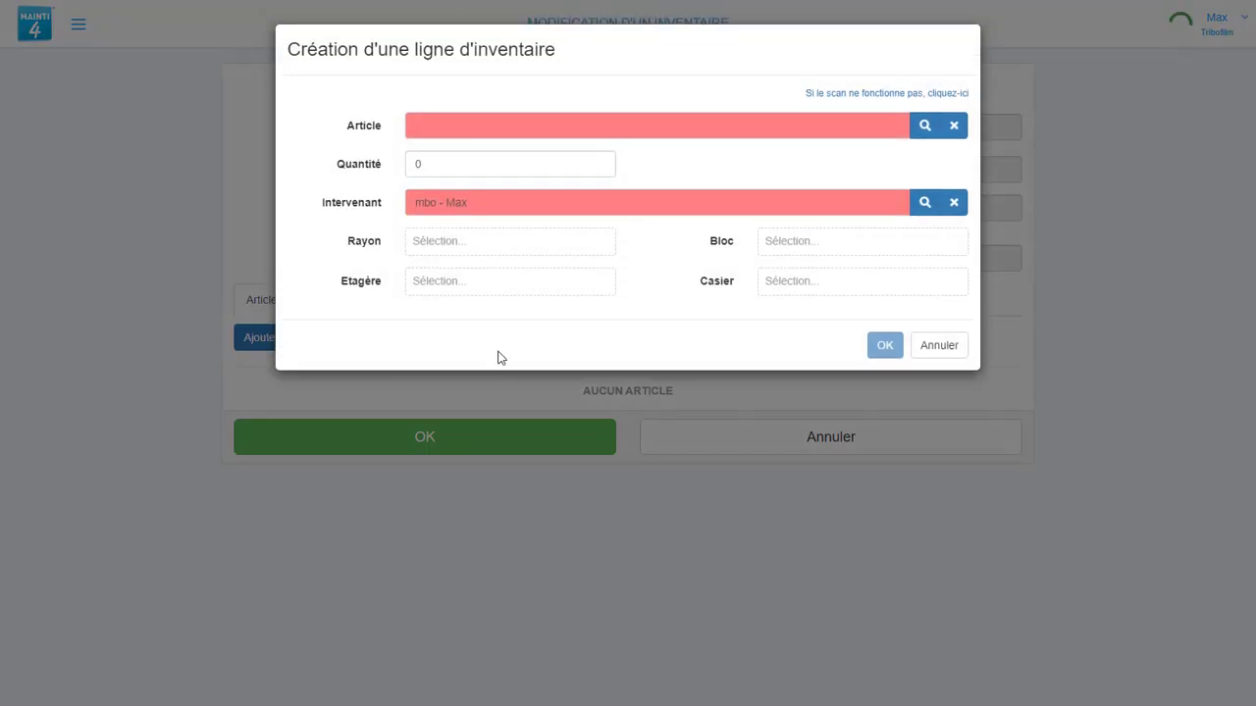
left_click(918, 131)
left_click(521, 102)
left_click(535, 131)
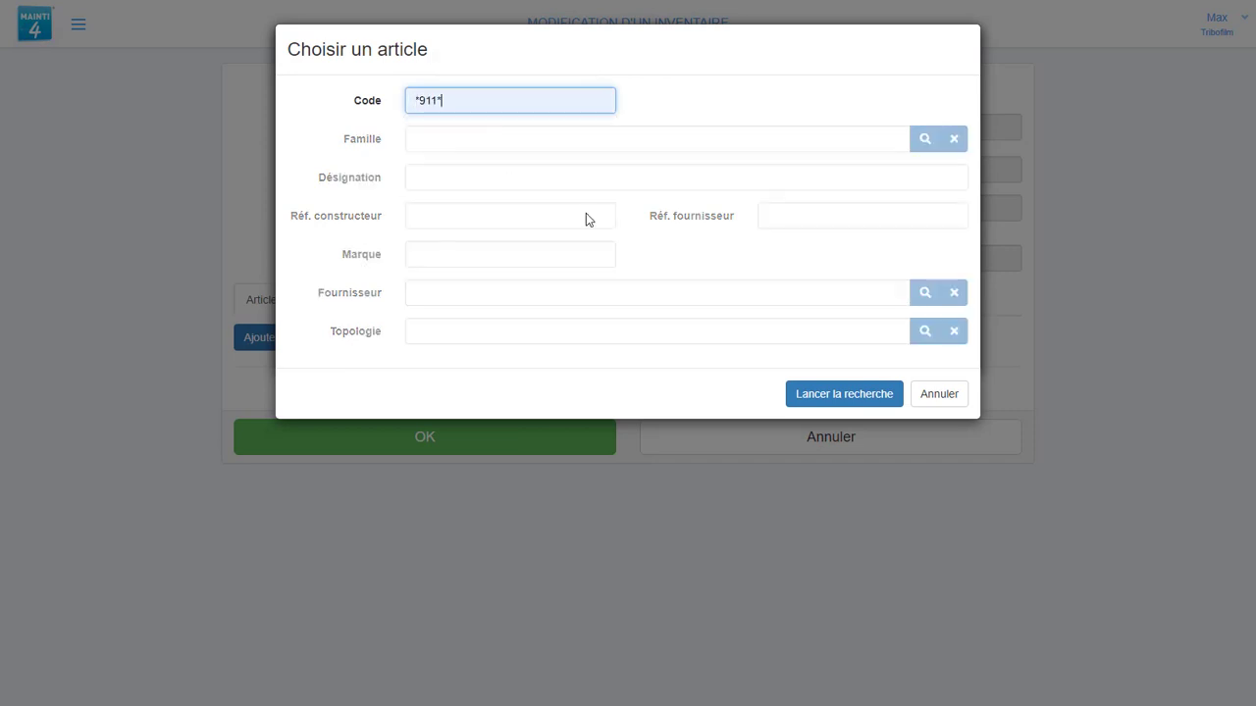
left_click(832, 395)
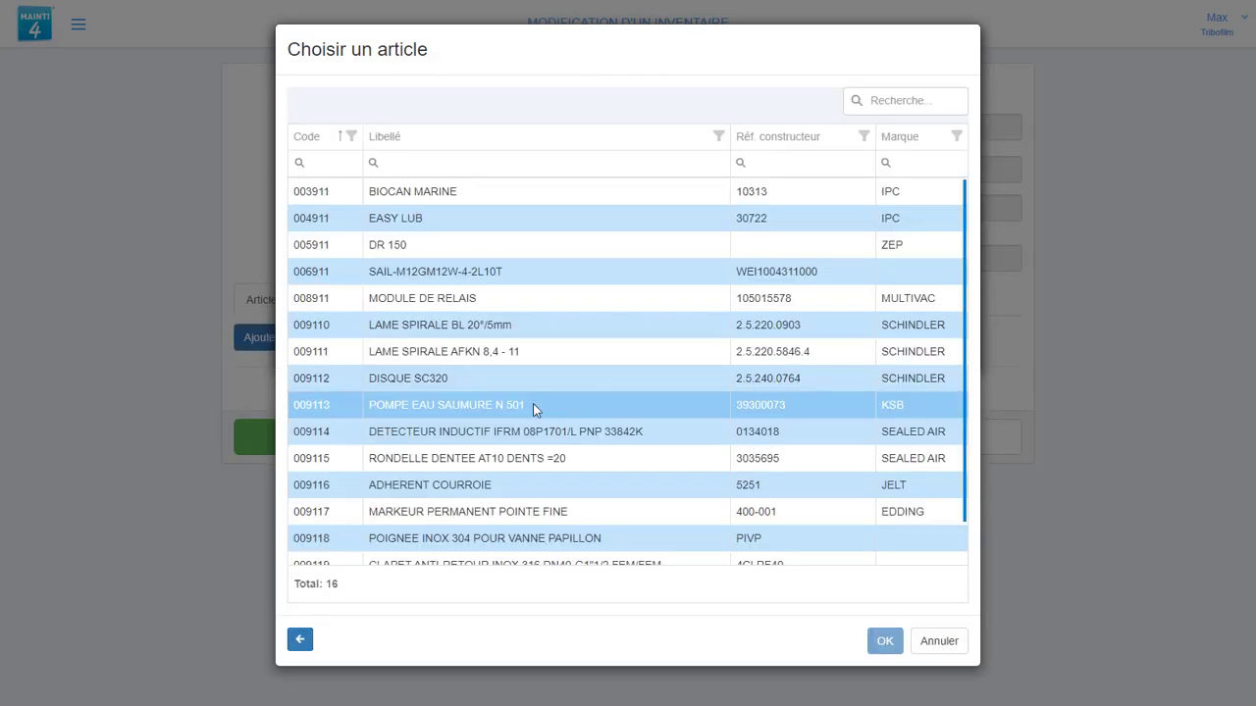
left_click(884, 640)
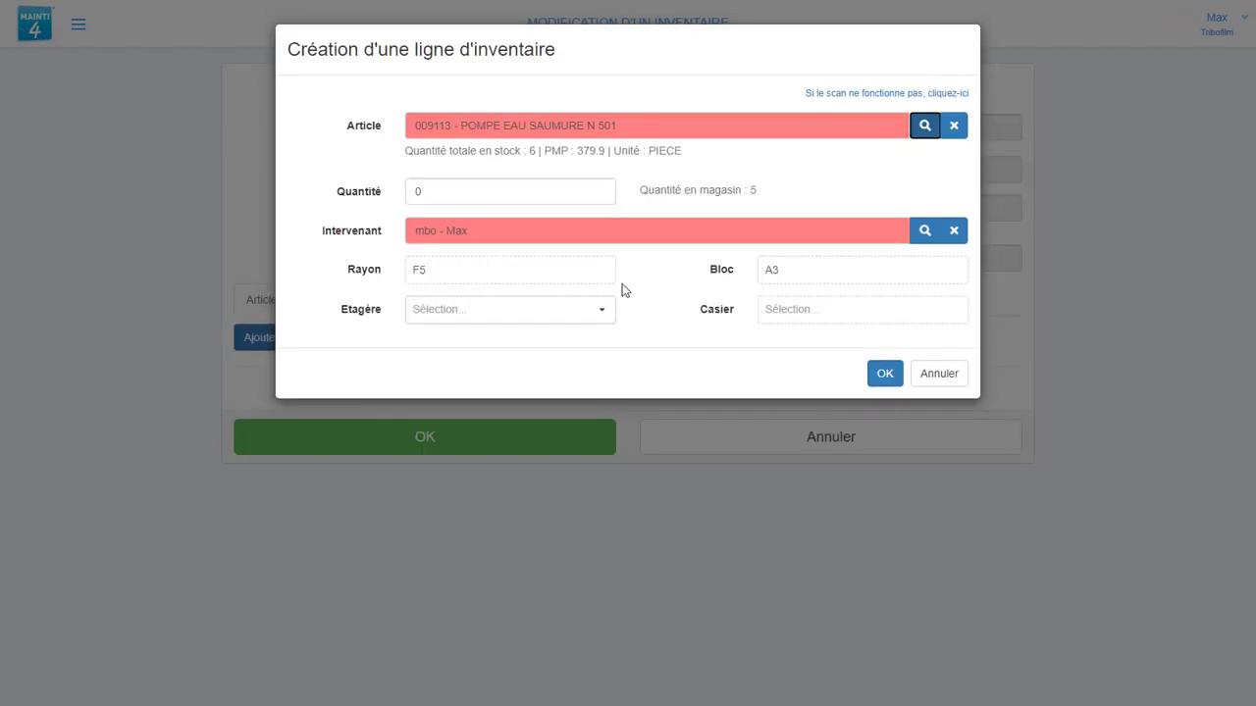
left_click(885, 374)
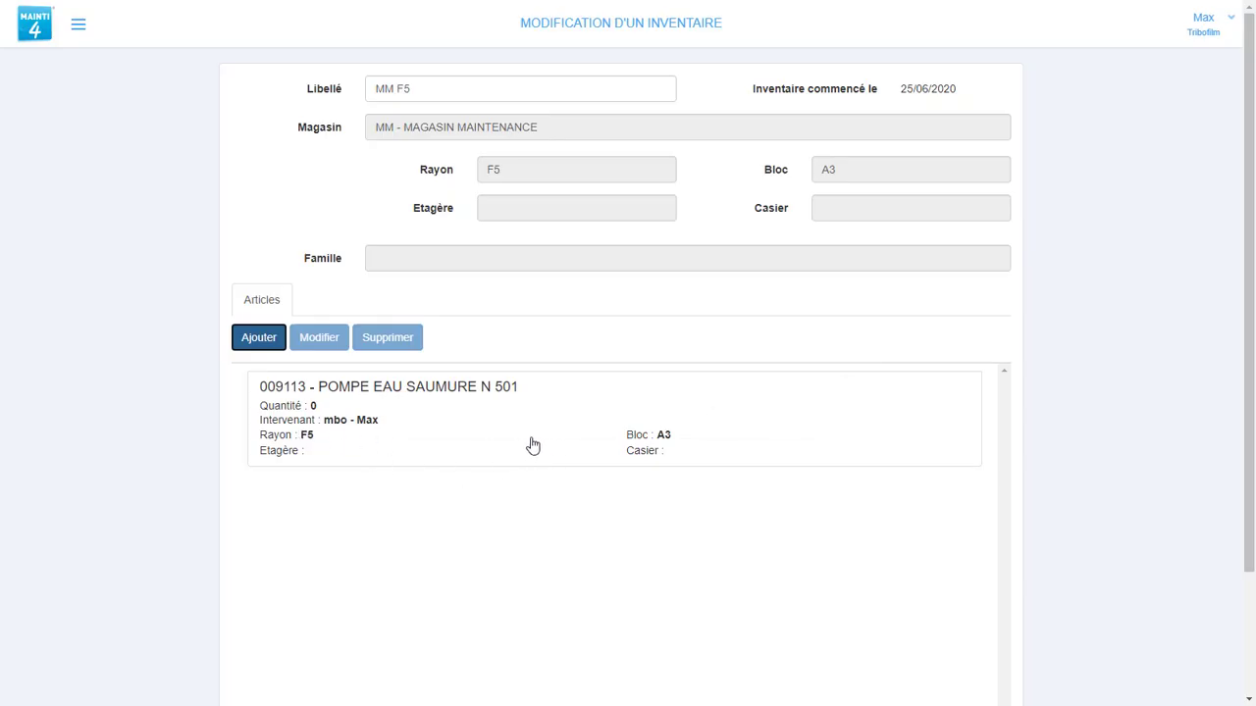
Step: Set the counted quantity of POMPE EAU SAUMURE N 501 to 3 and save the MM F5 inventory
left_click(402, 196)
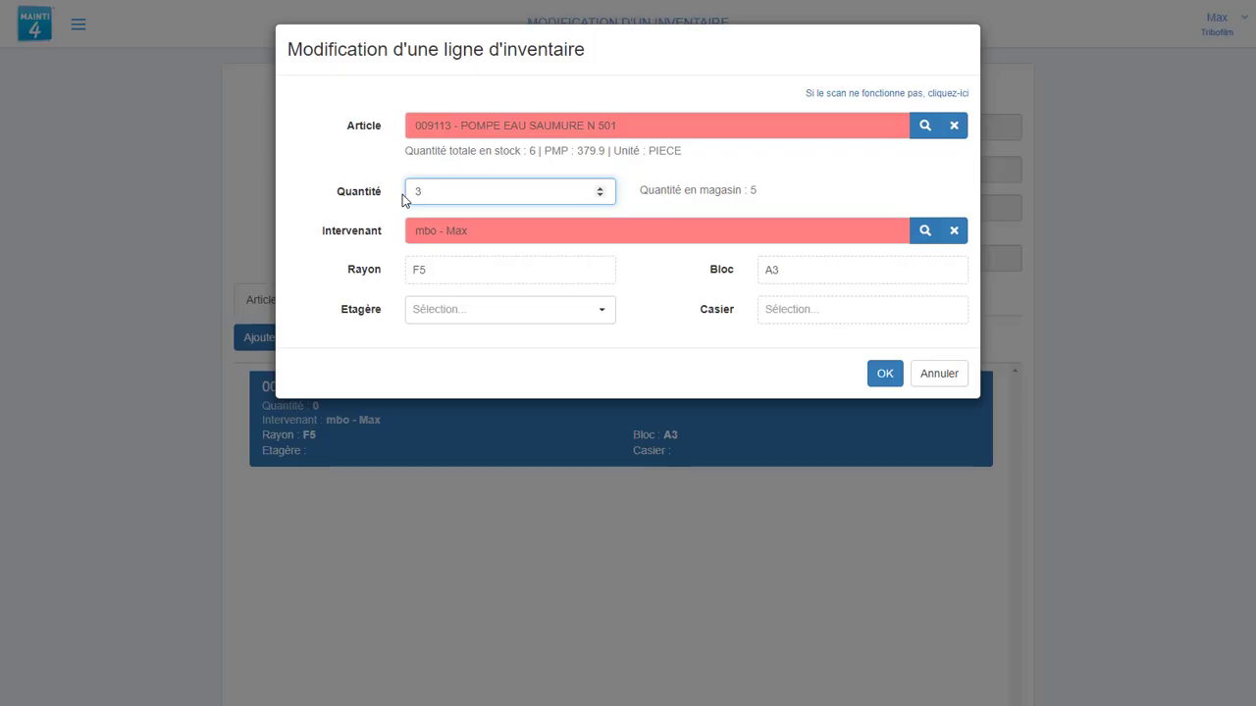
left_click(885, 374)
scroll(632, 581, "down", 2)
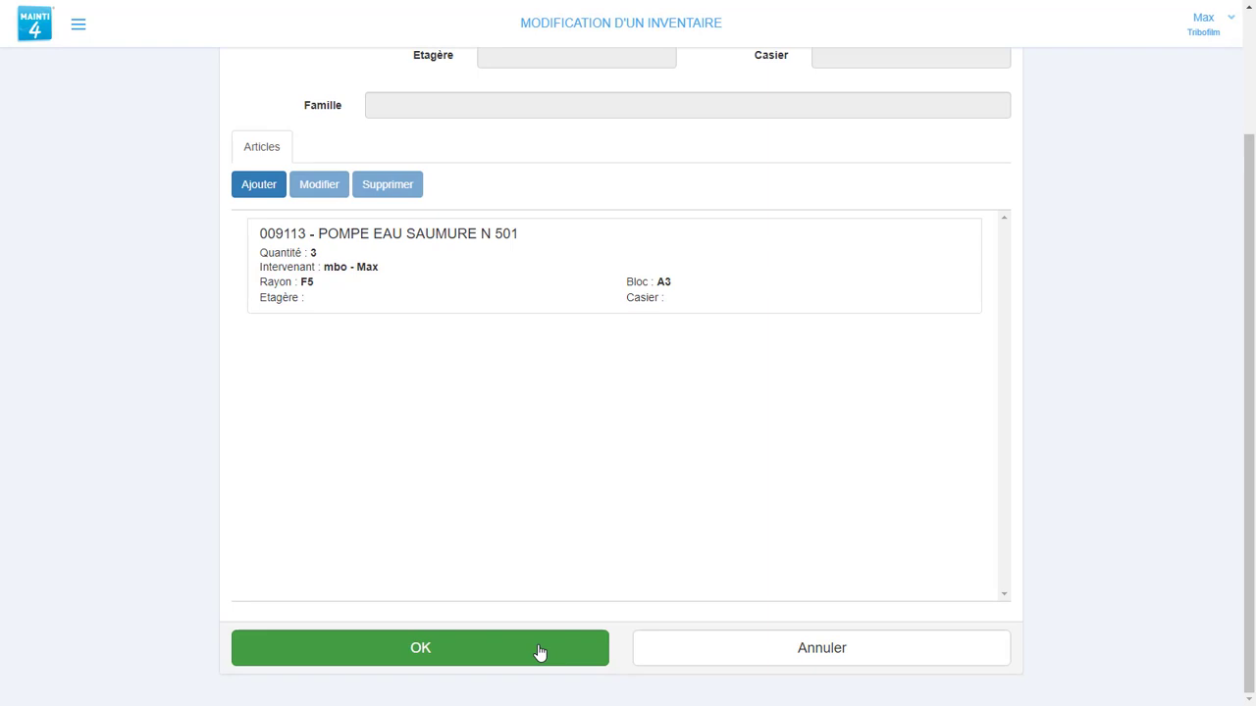
left_click(539, 653)
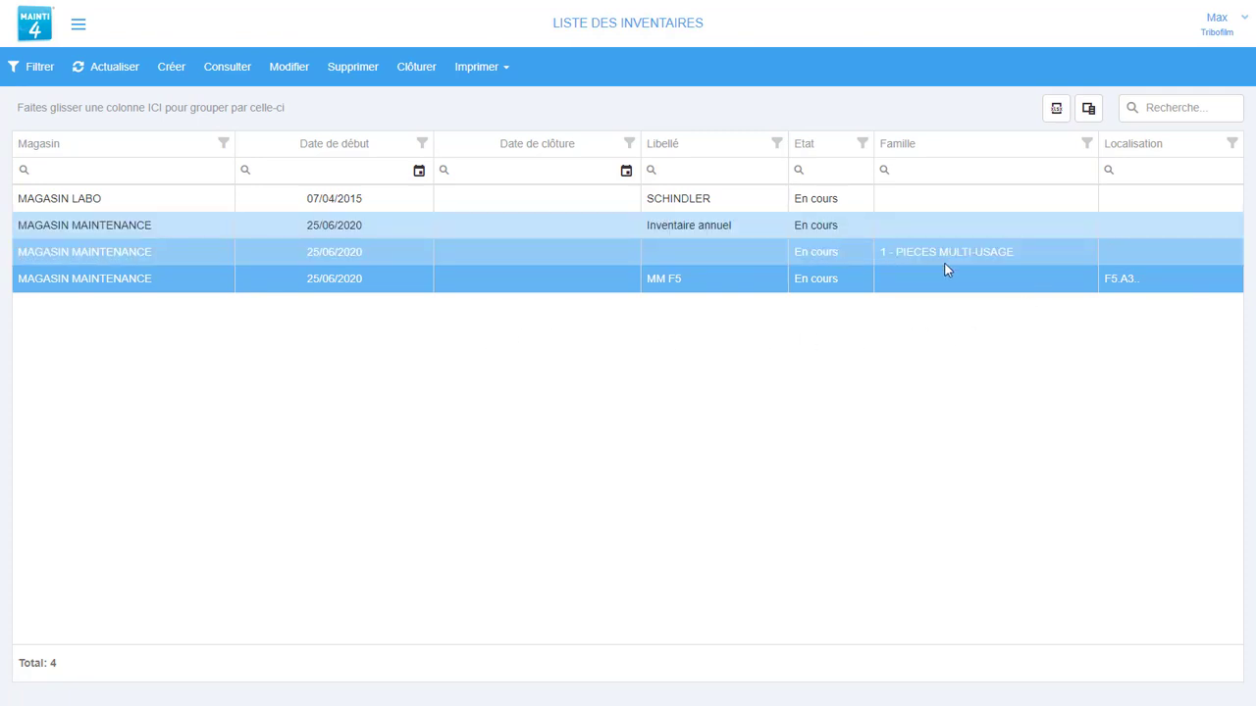
Step: Review the recorded article line of the MM F5 inventory and return to the home page
left_click(968, 256)
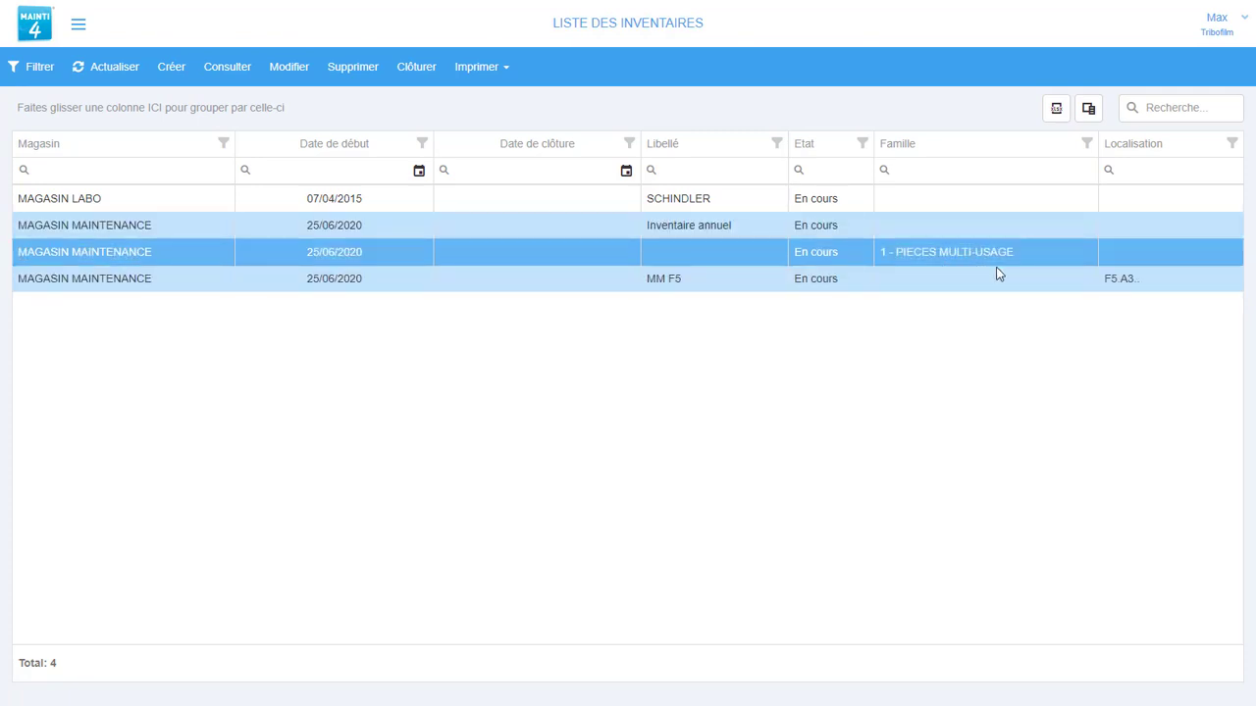
left_click(1156, 285)
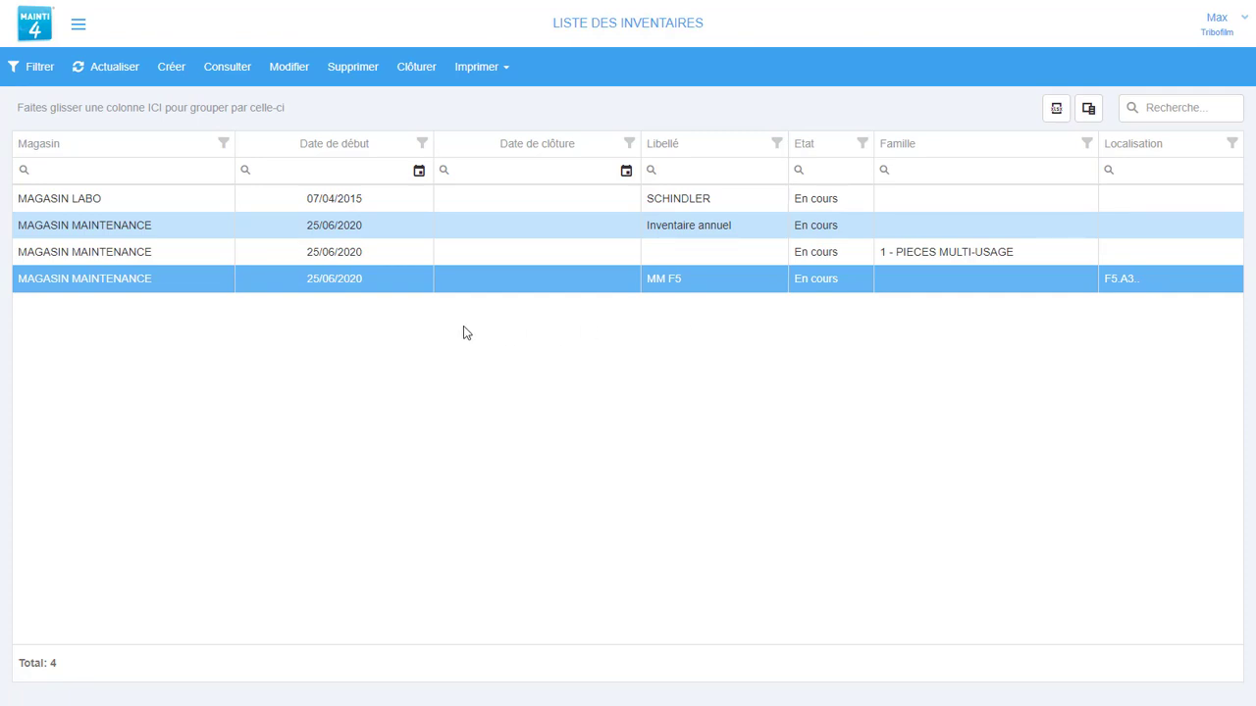
left_click(288, 66)
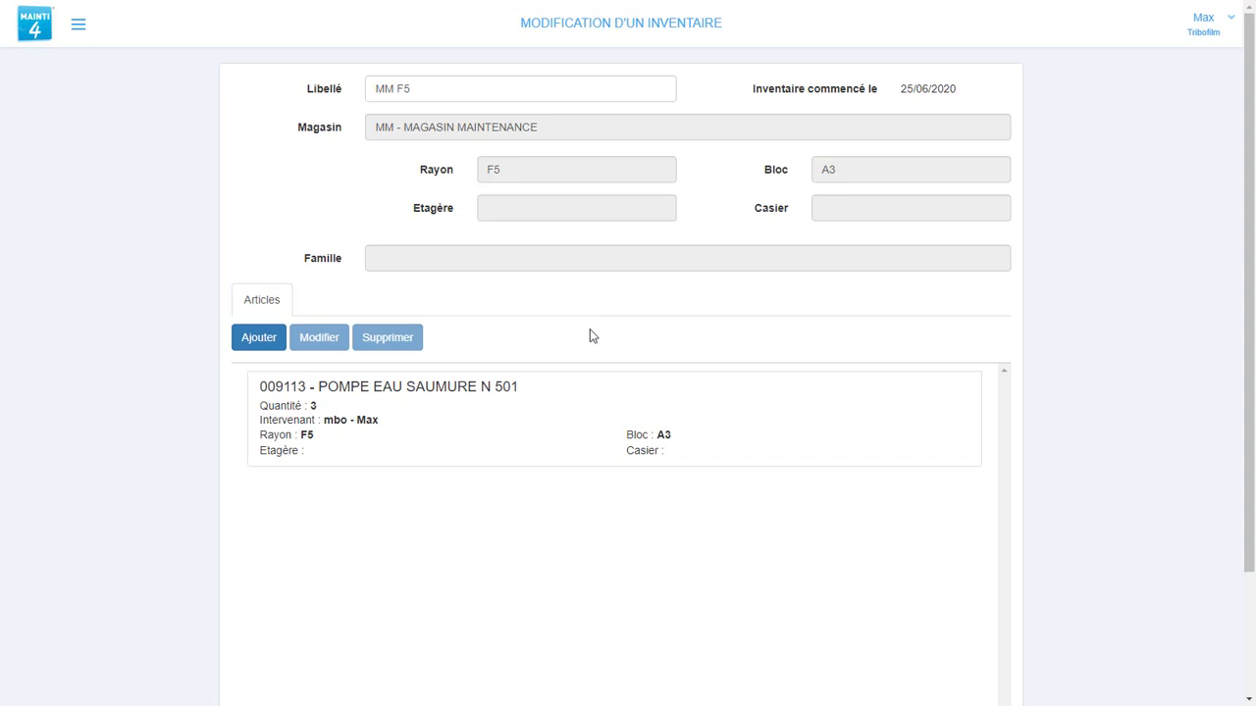
left_click(37, 32)
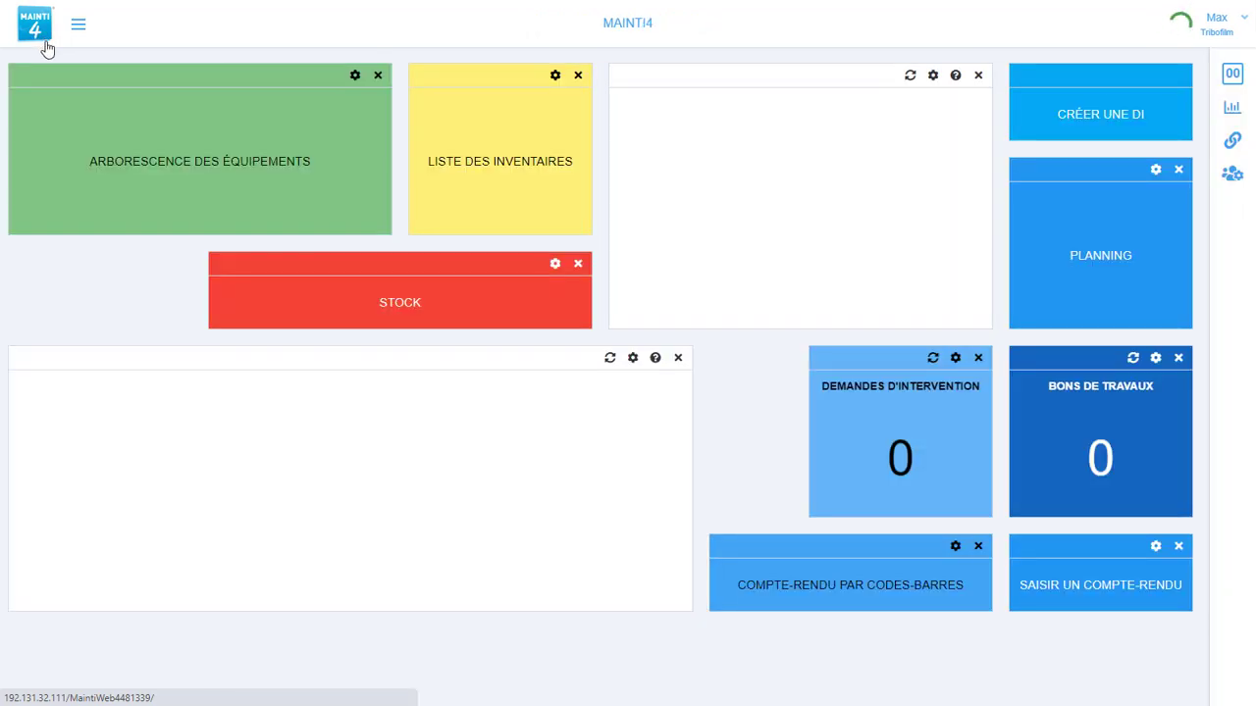